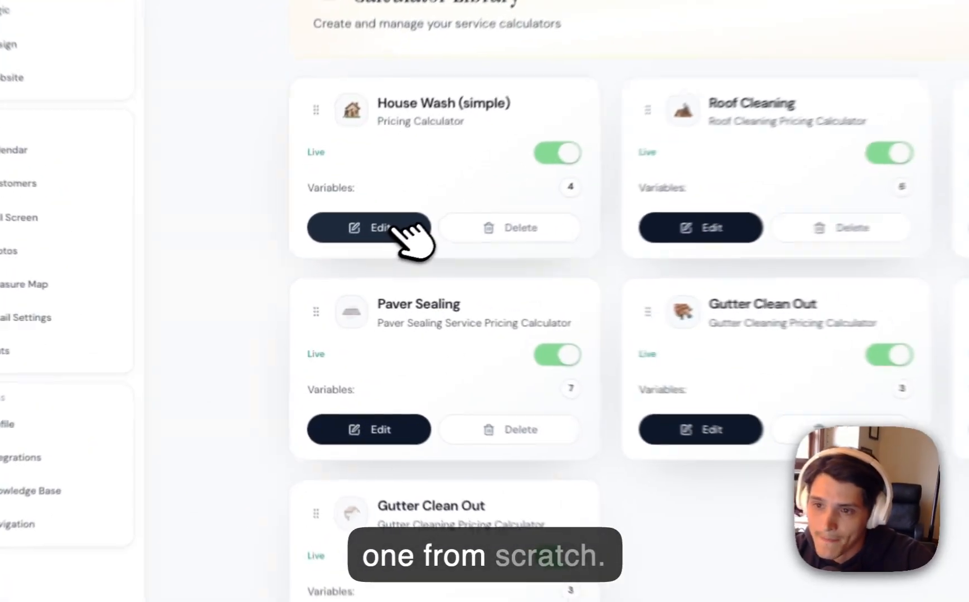
Open the House Wash (simple) calculator for editing and look over its service identity, variables and formula sections.
click(329, 267)
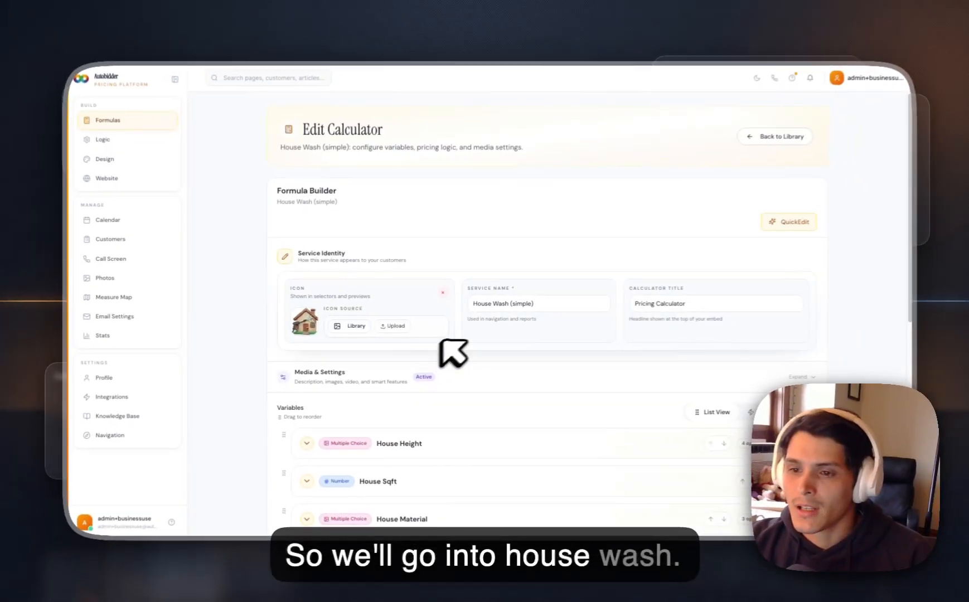
scroll(510, 351, down, 3)
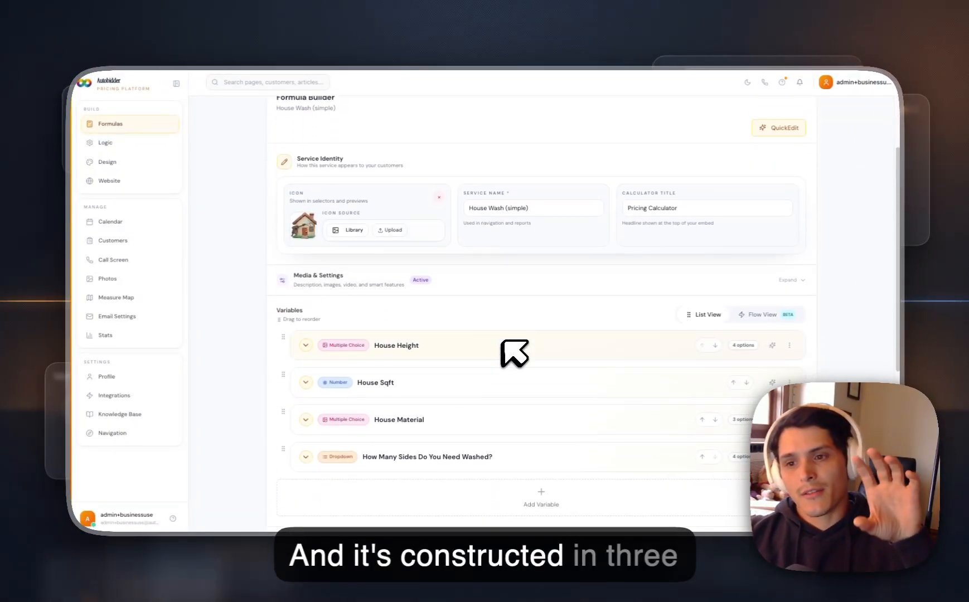
scroll(512, 356, down, 1)
scroll(512, 356, up, 2)
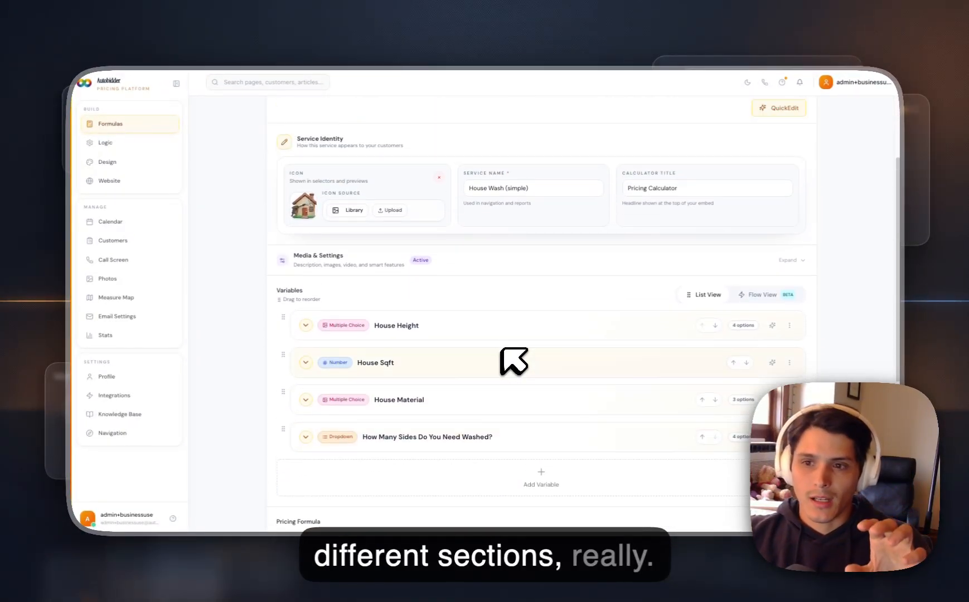
scroll(484, 282, up, 1)
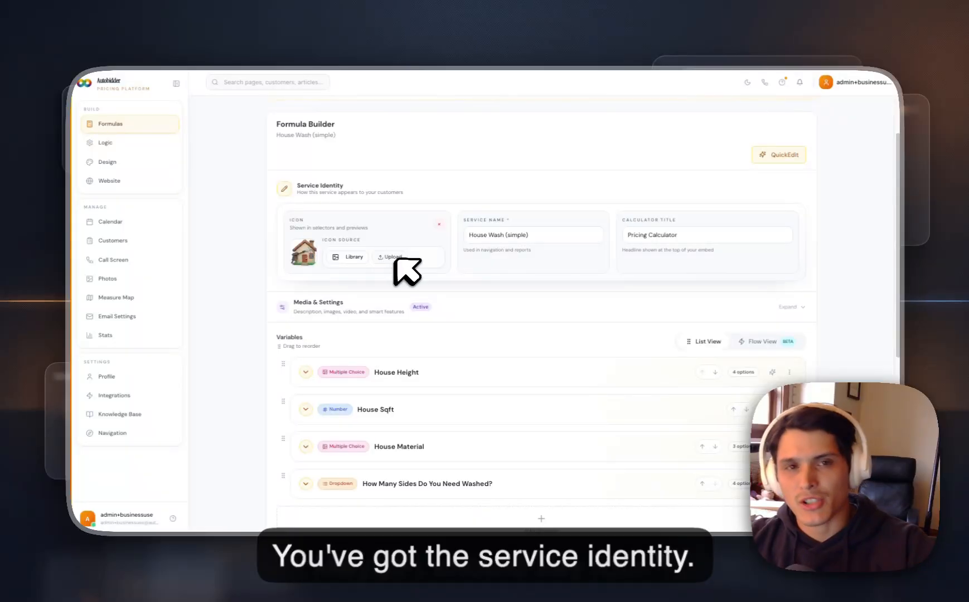
scroll(440, 281, down, 1)
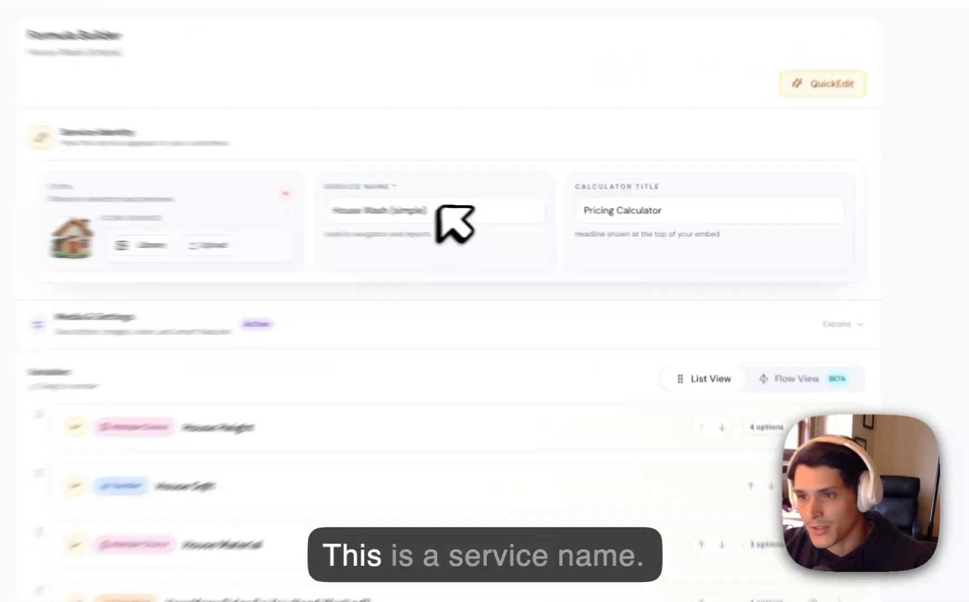
Remove "(simple)" from the service name so it reads House Wash.
drag(531, 224, 504, 224)
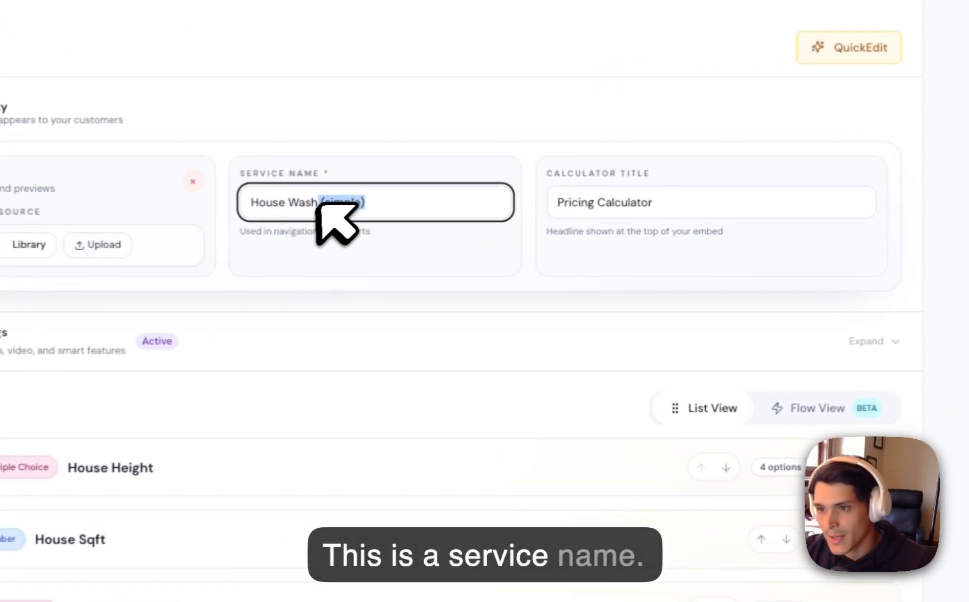
key(BackSpace)
click(423, 256)
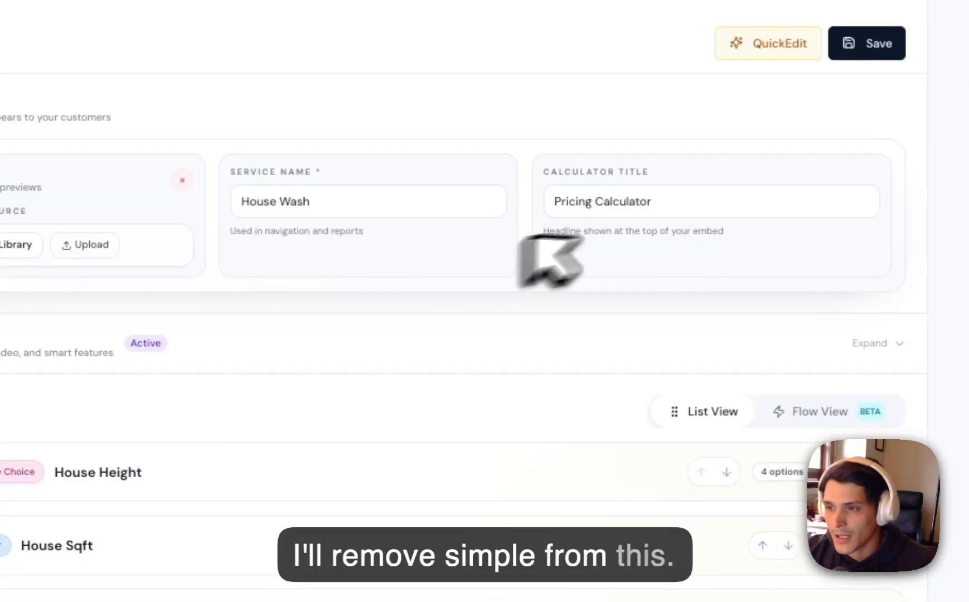
Clear the calculator title, leaving it empty.
drag(684, 208, 506, 201)
click(613, 252)
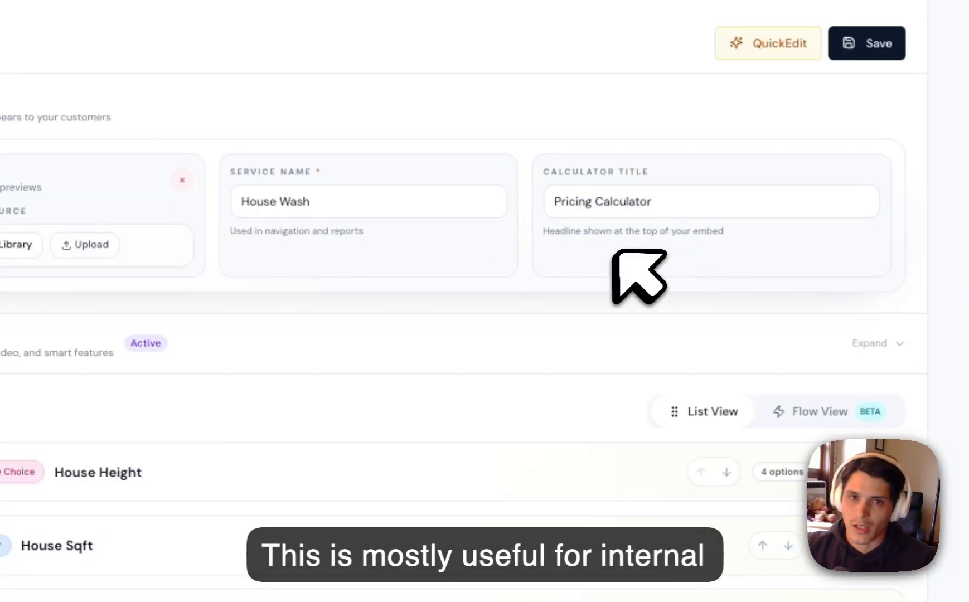
double_click(613, 204)
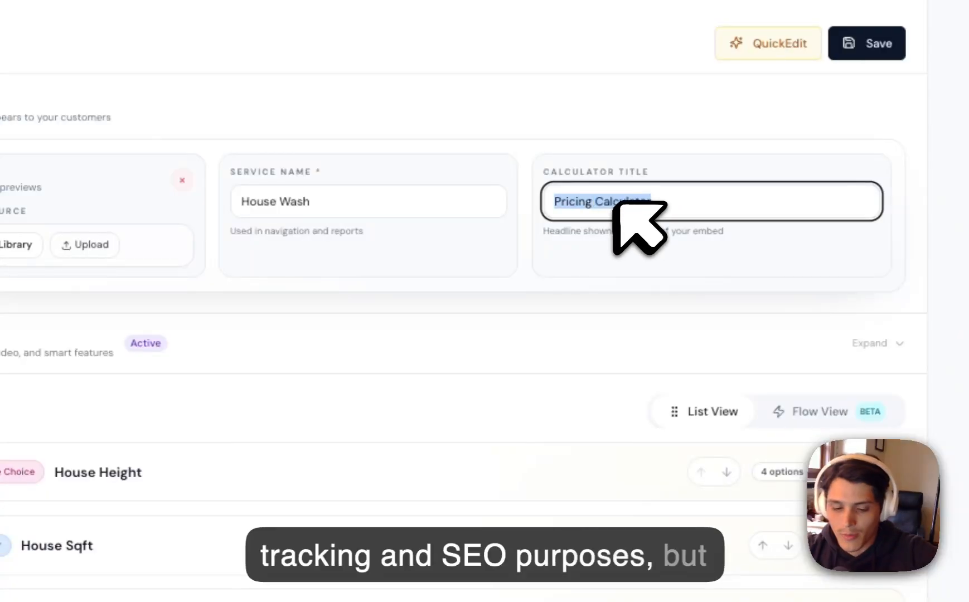
key(BackSpace)
click(606, 241)
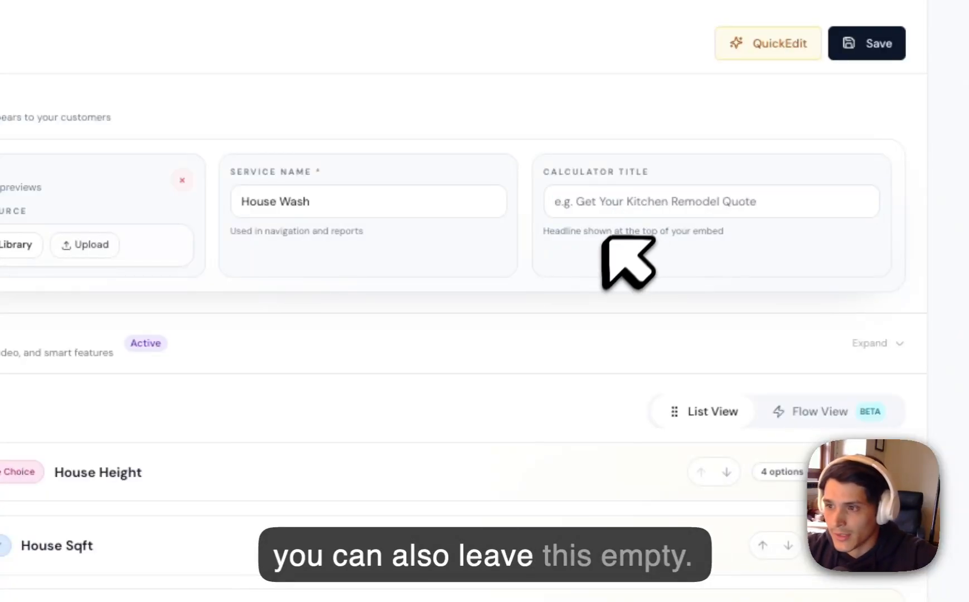
Expand the Media & Settings section to check its content options, and collapse it again.
click(250, 348)
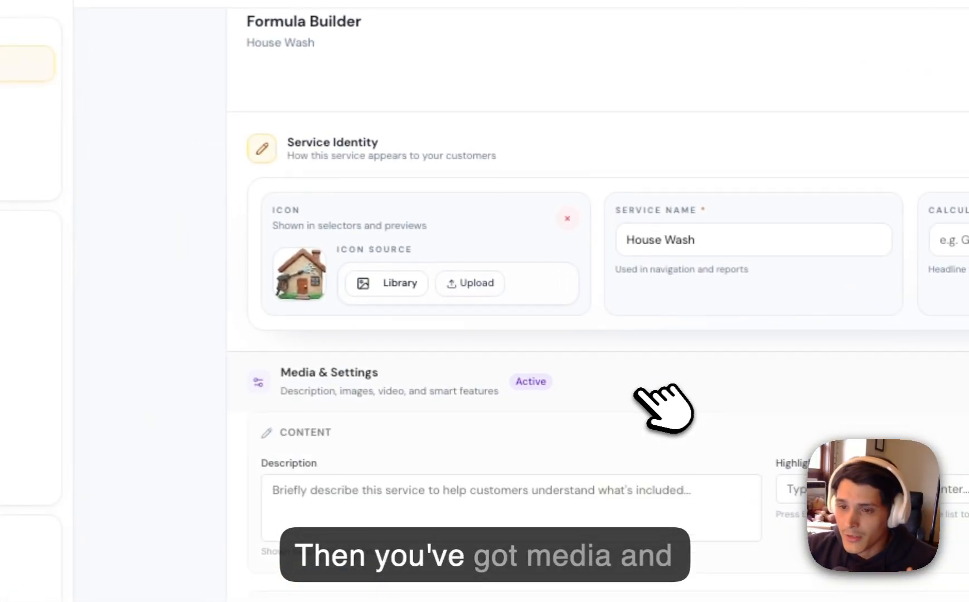
click(635, 346)
scroll(641, 390, down, 5)
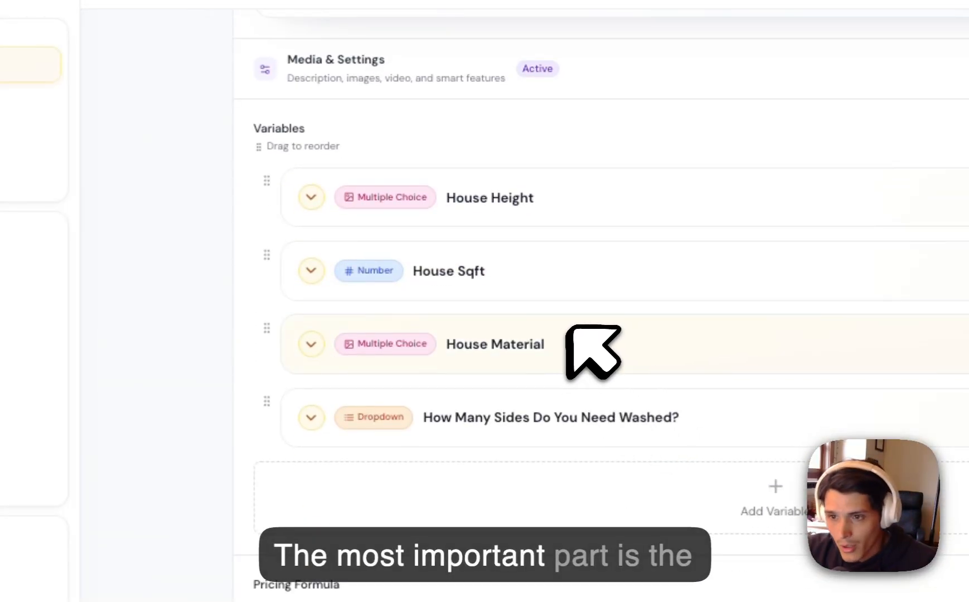
Examine the calculator's variables list and the pricing formula expression below it.
drag(253, 129, 351, 138)
drag(254, 584, 393, 582)
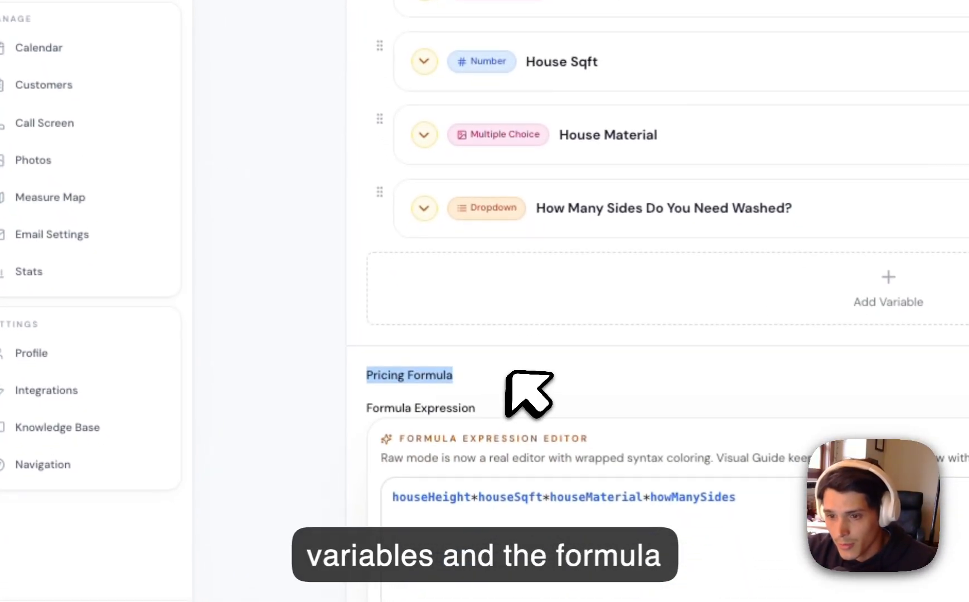
click(506, 372)
scroll(501, 357, down, 1)
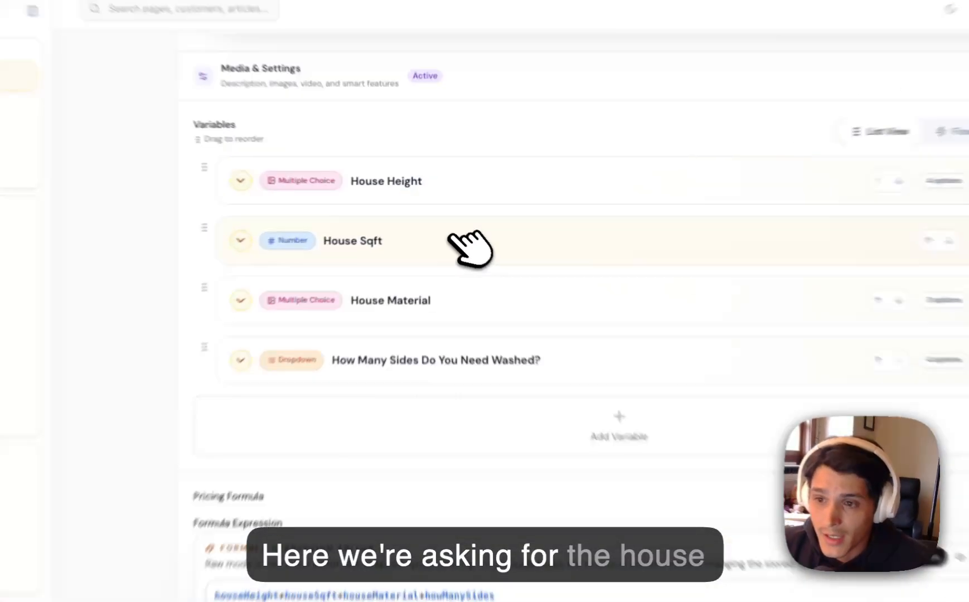
click(444, 224)
click(441, 223)
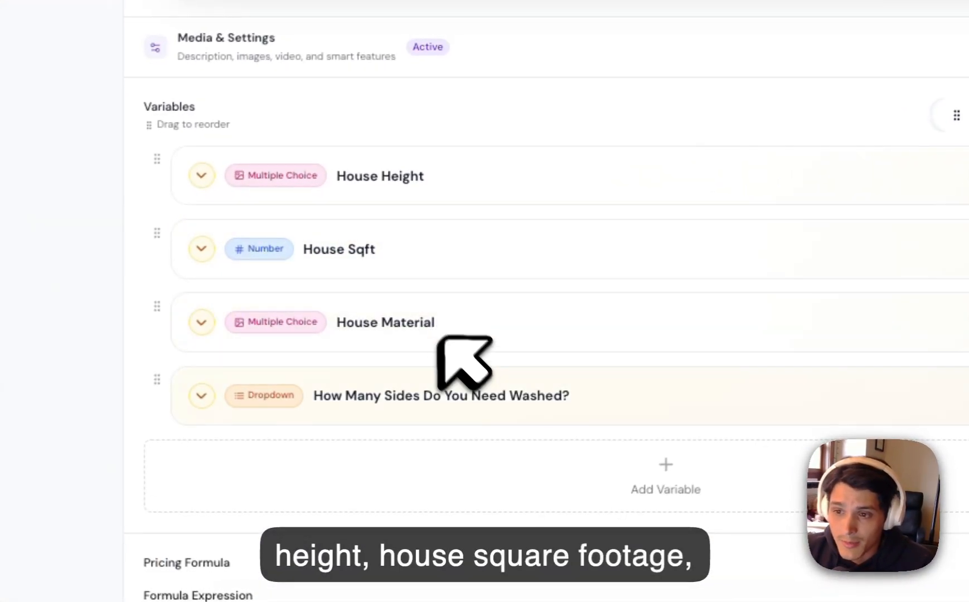
scroll(550, 402, down, 2)
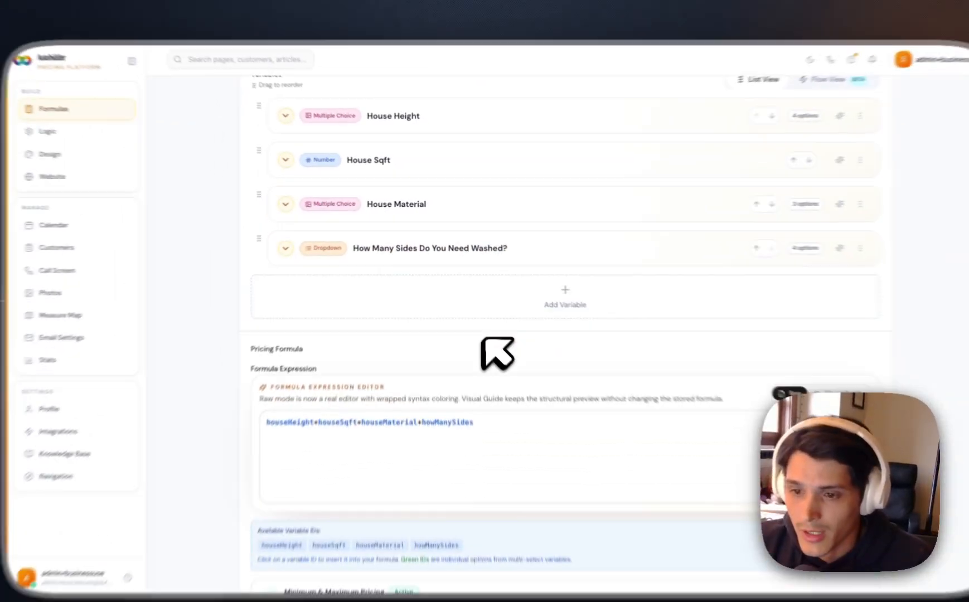
scroll(498, 353, down, 2)
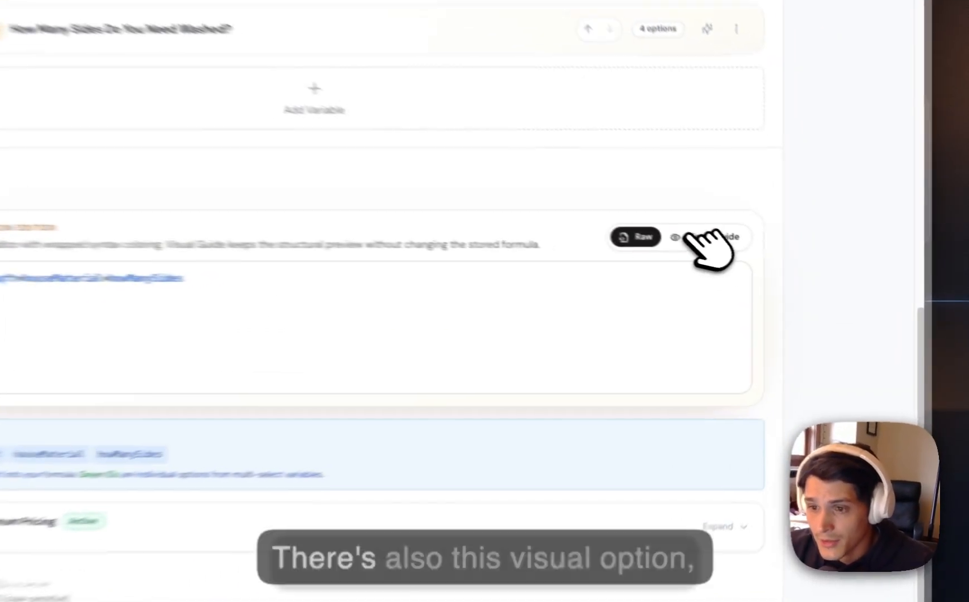
Turn on the Visual Guide for the formula expression and compare the formula's terms with the variables list.
click(773, 268)
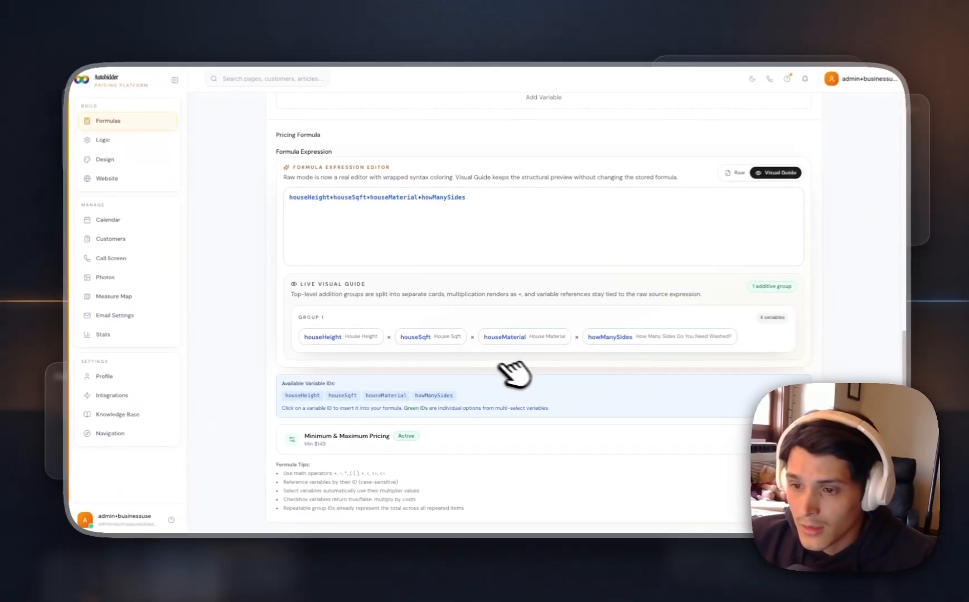
click(292, 197)
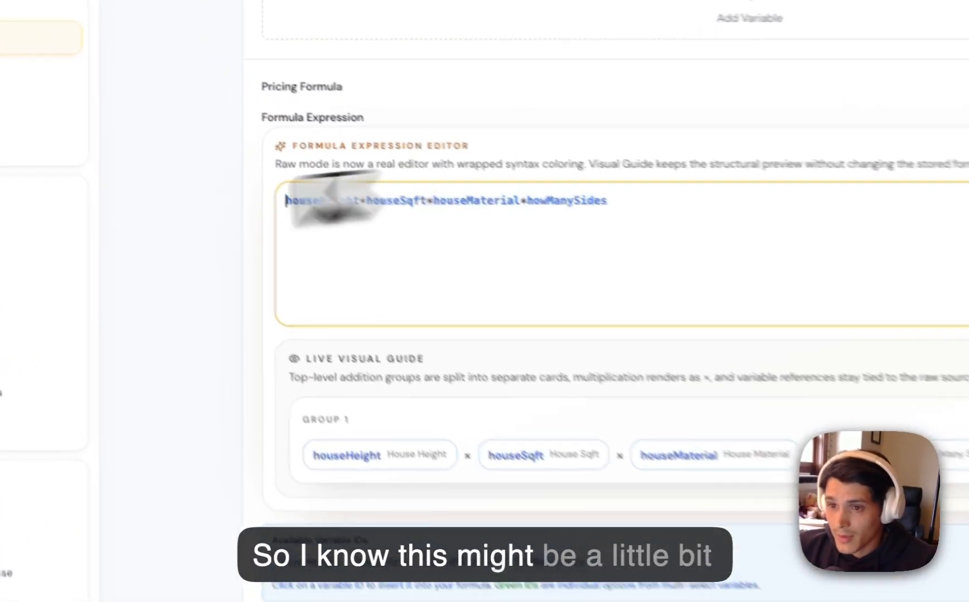
click(646, 245)
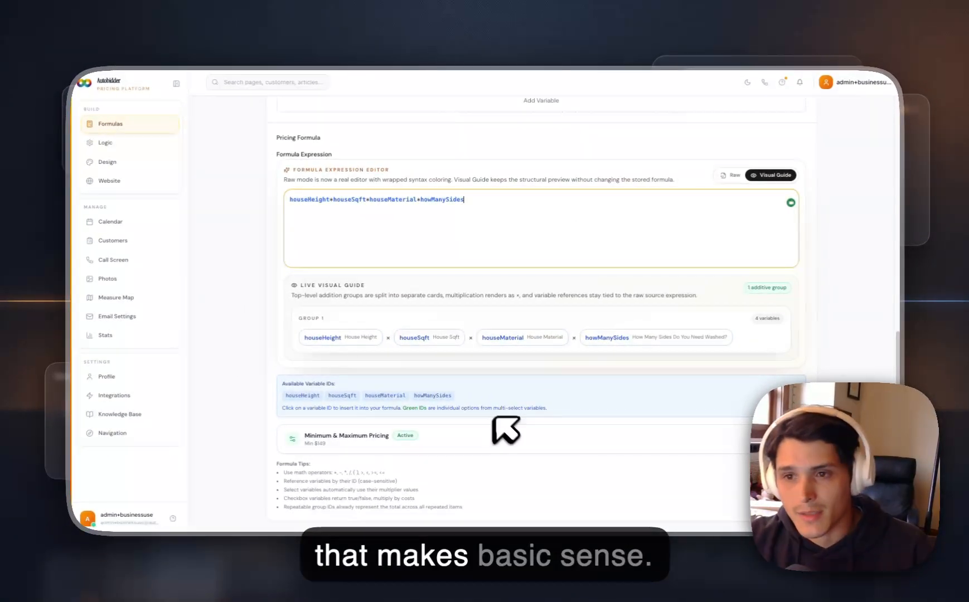
scroll(504, 429, up, 4)
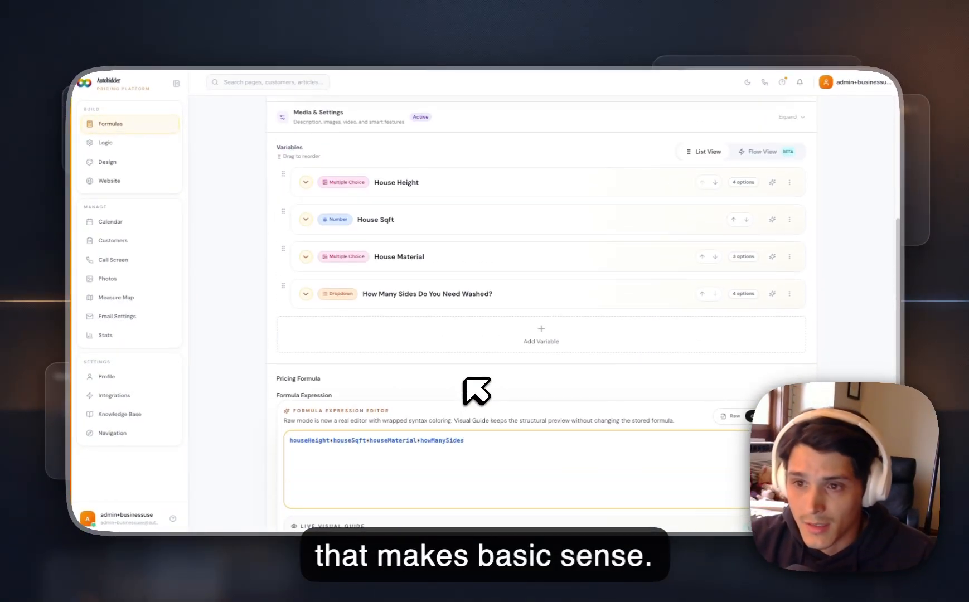
scroll(458, 396, down, 2)
drag(486, 353, 320, 341)
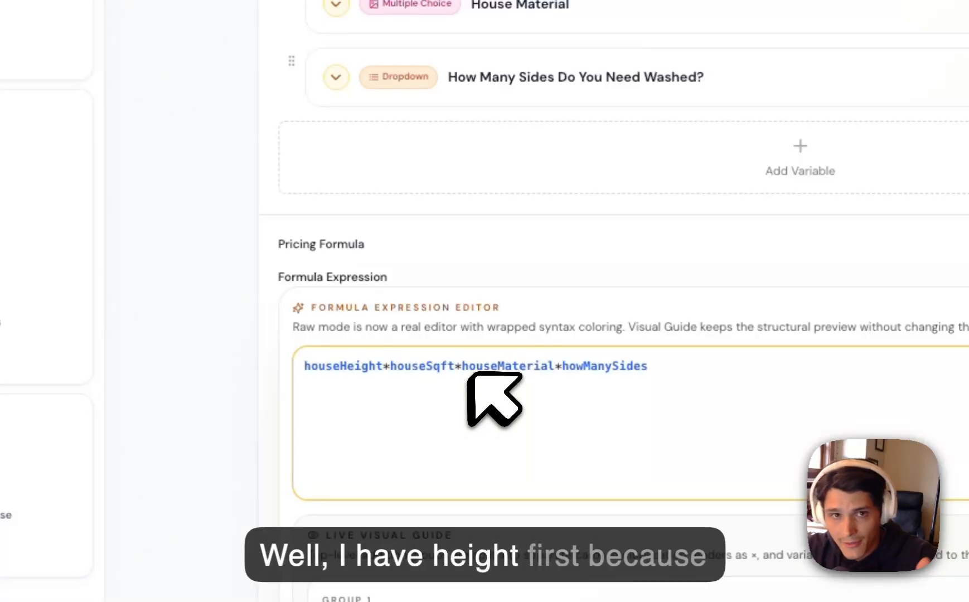
scroll(474, 372, up, 1)
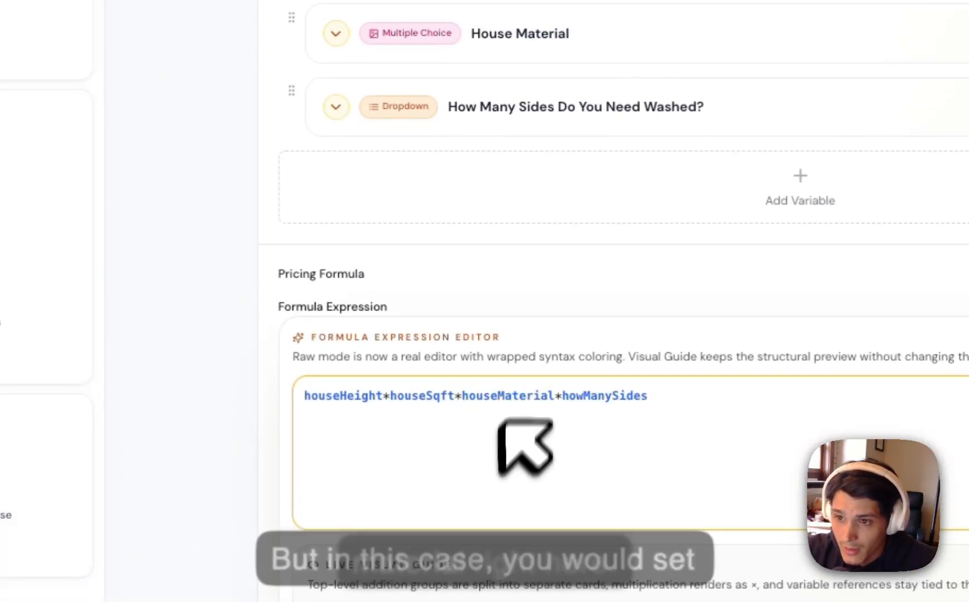
Open the House Material variable and examine the numeric value of each answer option and its place in the formula.
click(502, 38)
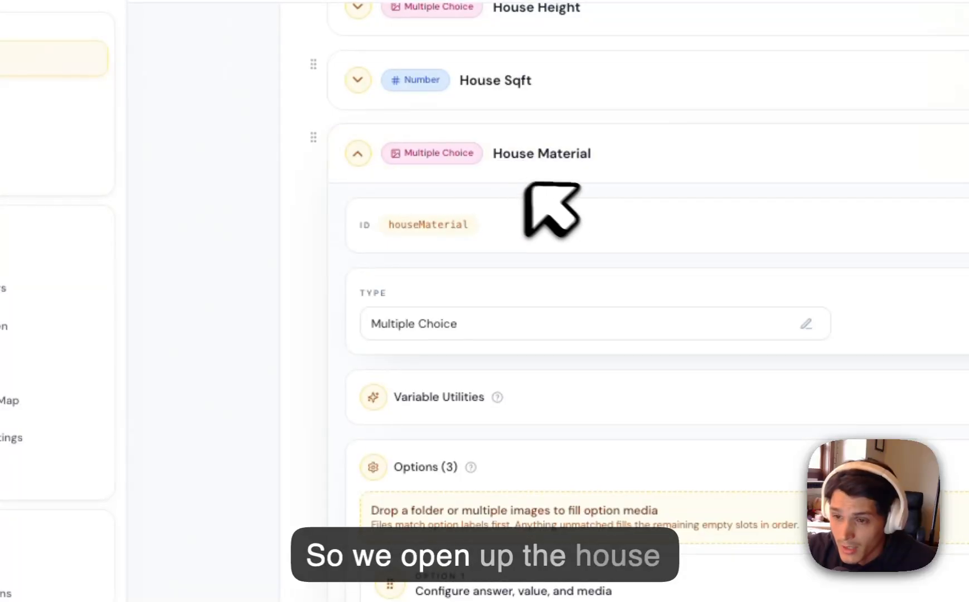
scroll(560, 268, down, 3)
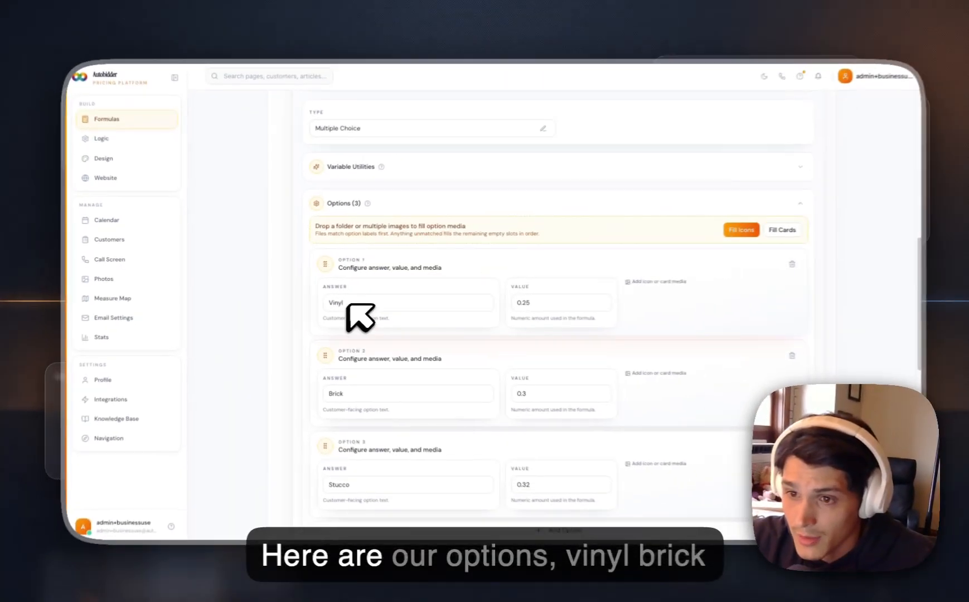
scroll(393, 367, down, 1)
scroll(365, 437, down, 2)
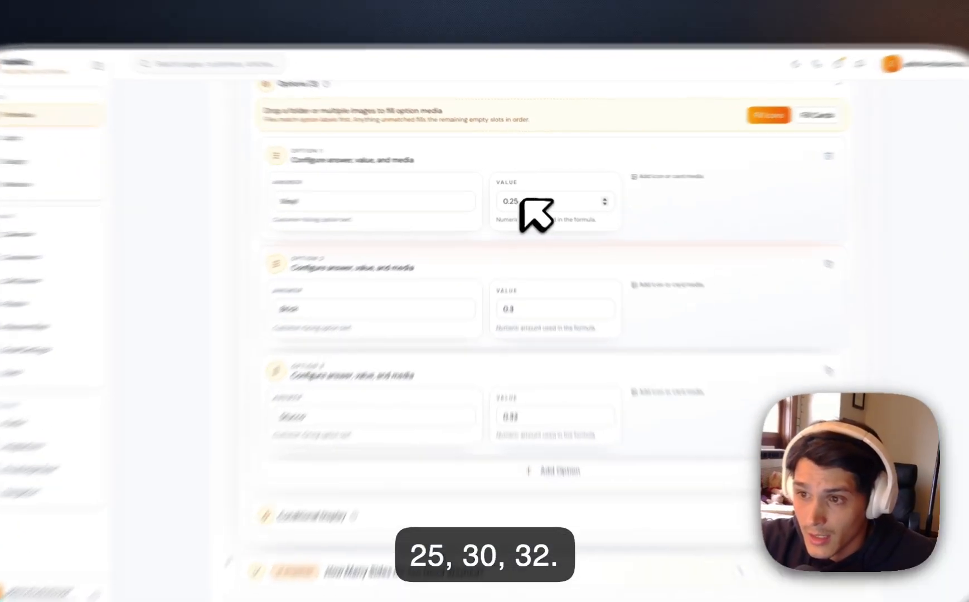
drag(523, 196, 484, 195)
click(544, 206)
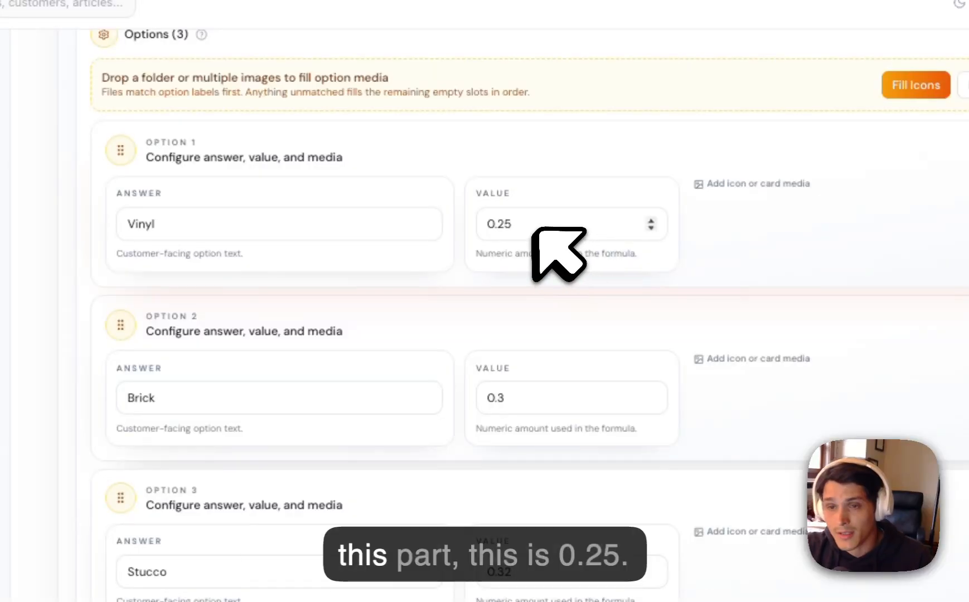
scroll(527, 262, down, 1)
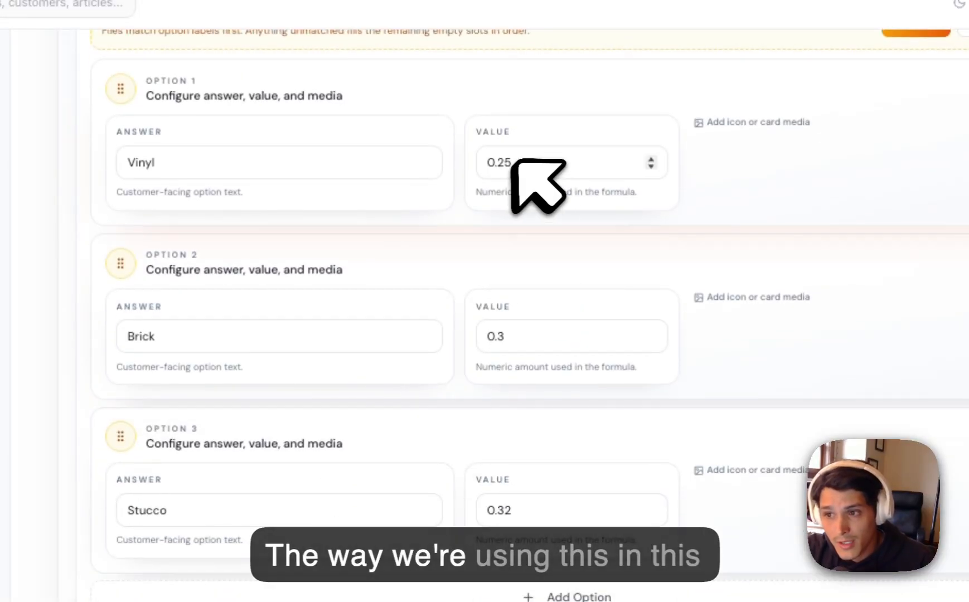
drag(513, 158, 442, 155)
scroll(466, 298, down, 10)
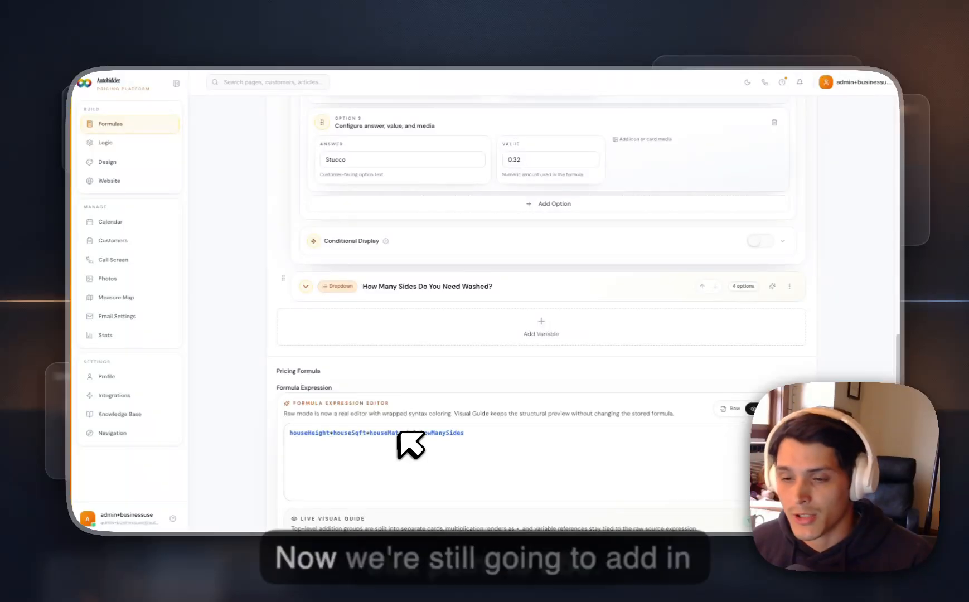
click(399, 434)
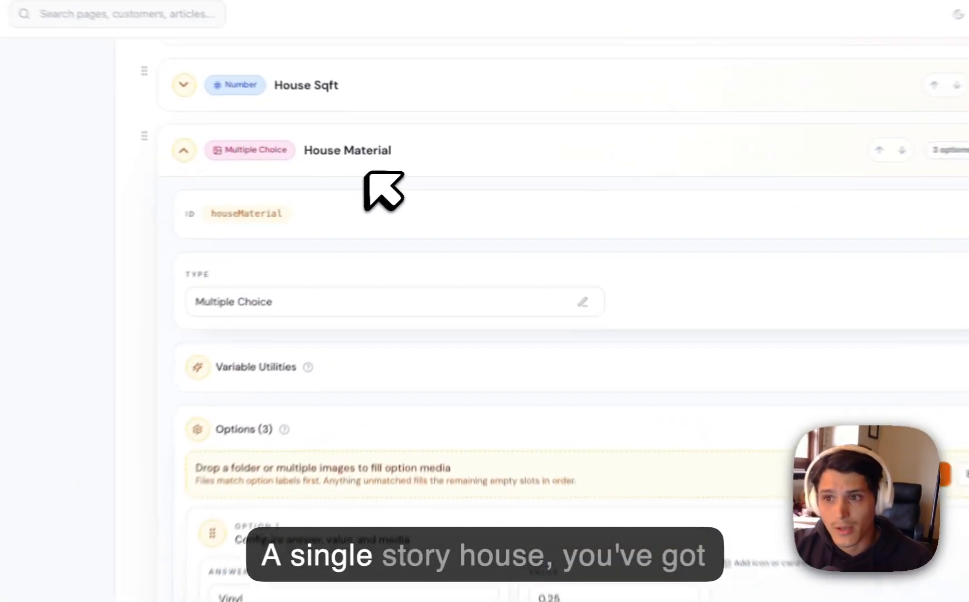
Collapse the House Material variable and open House Height to examine its answer options and their values.
click(407, 166)
scroll(372, 212, up, 3)
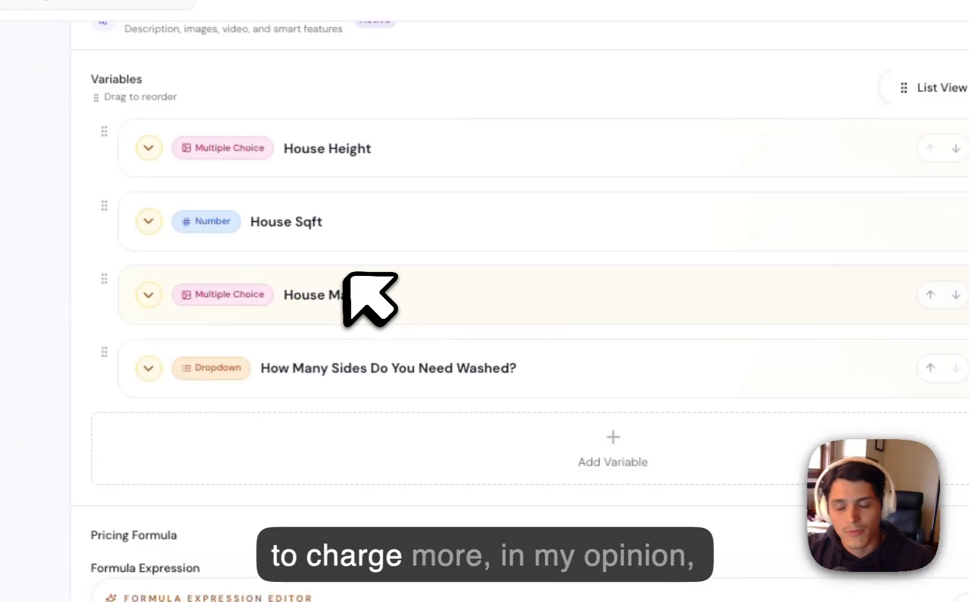
click(337, 166)
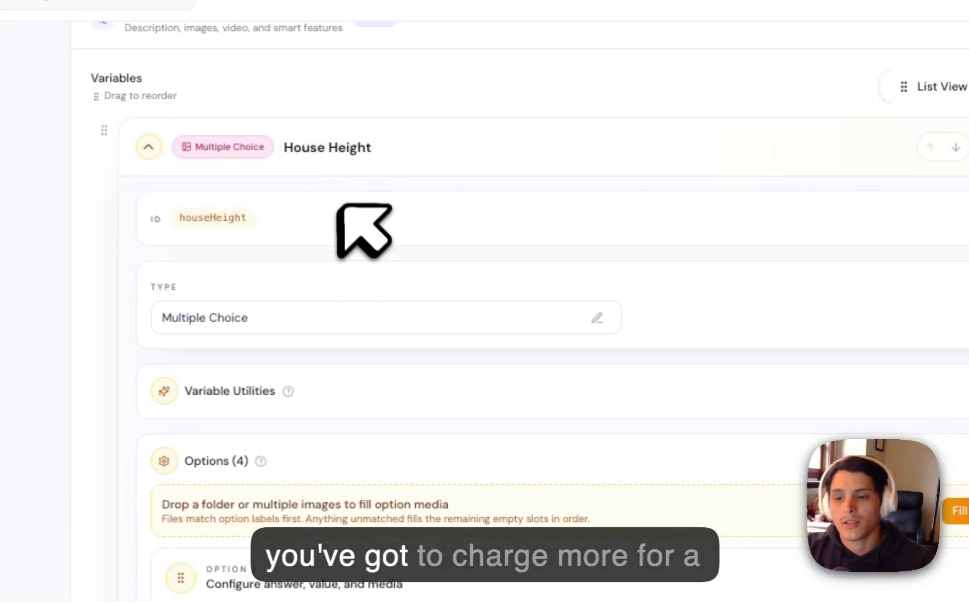
scroll(390, 262, down, 3)
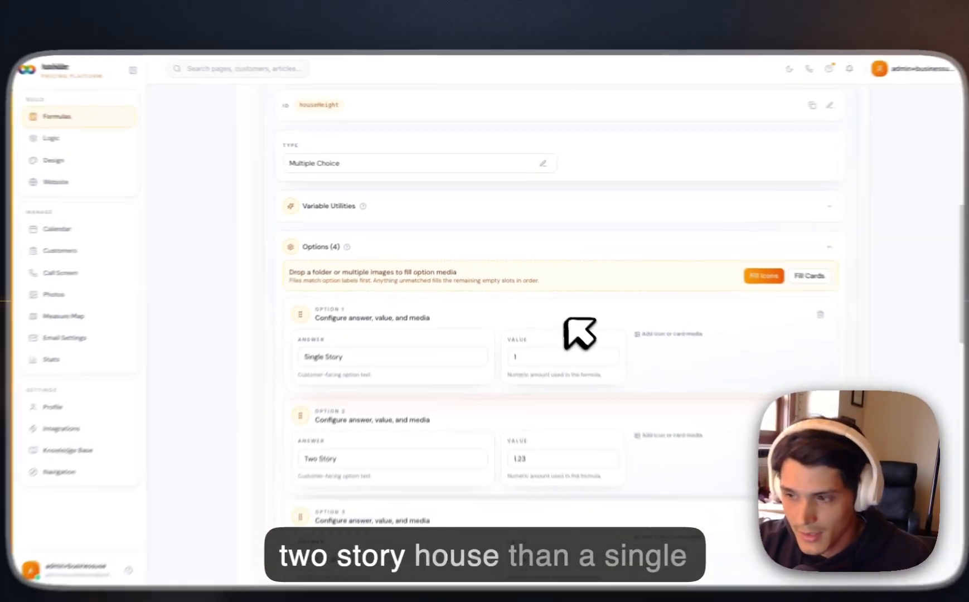
scroll(865, 493, down, 1)
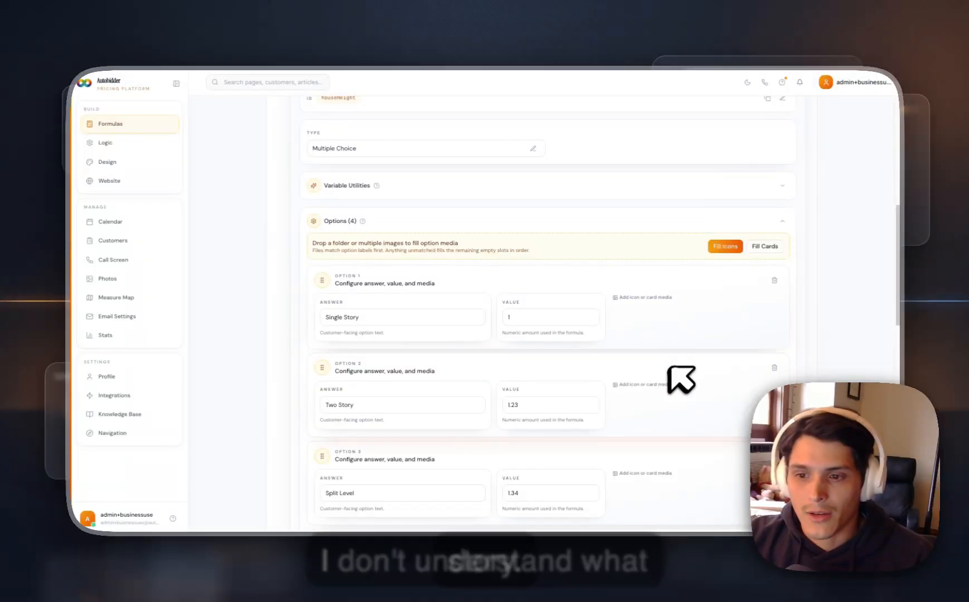
scroll(670, 373, down, 1)
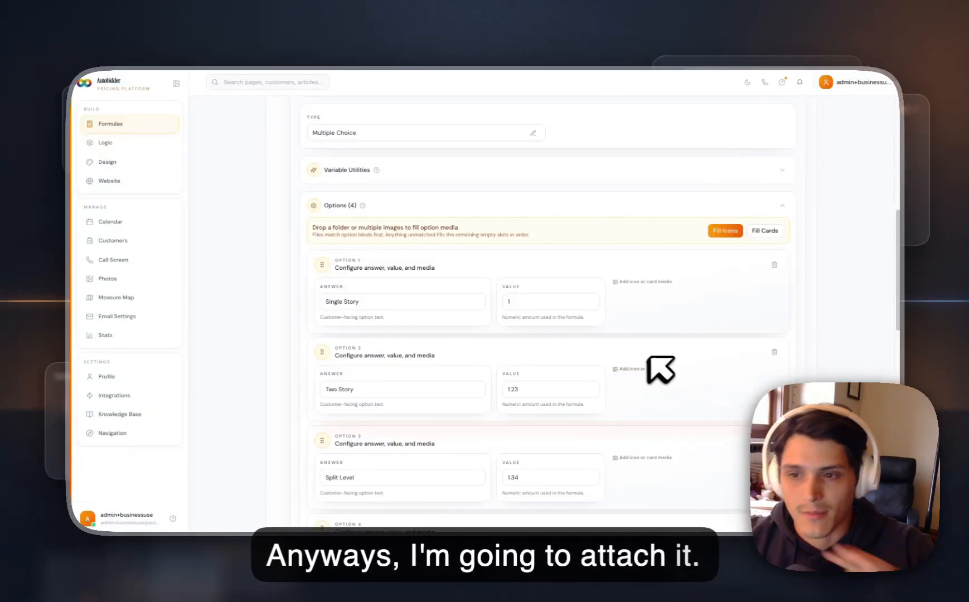
Compare the House Height multipliers for the Single Story, Two Story, Split Level and Three Story options.
scroll(625, 368, down, 3)
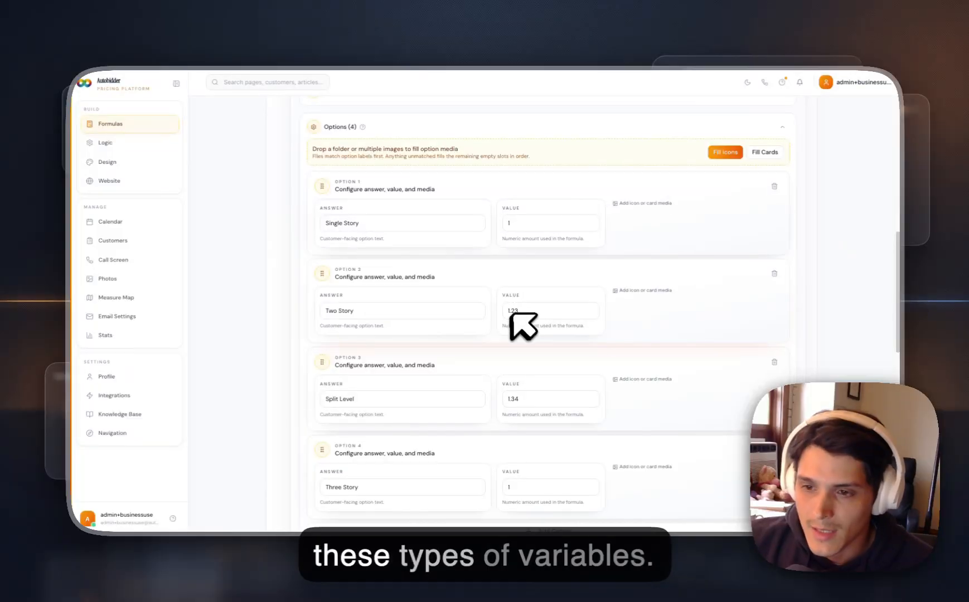
scroll(539, 363, down, 3)
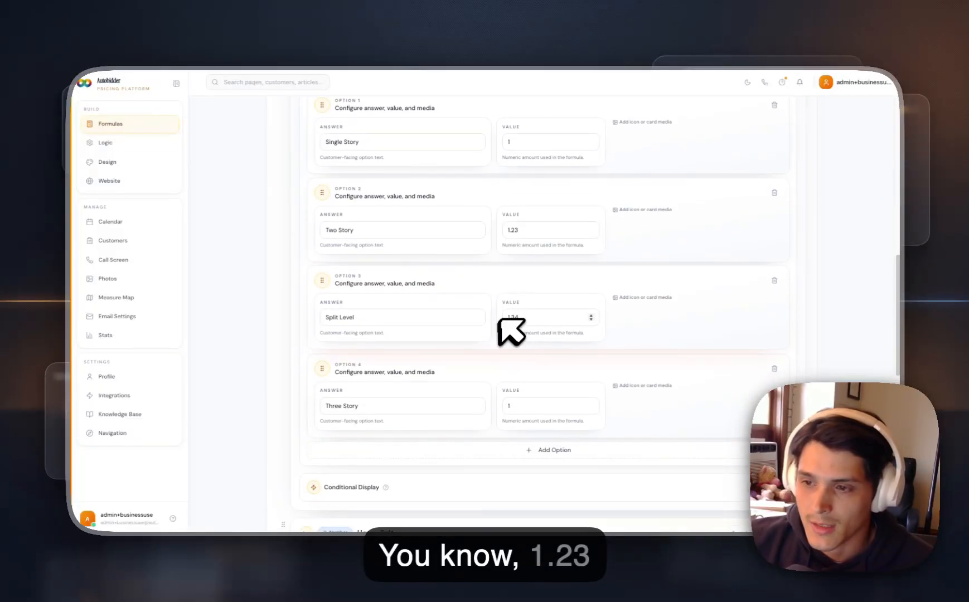
scroll(525, 332, down, 6)
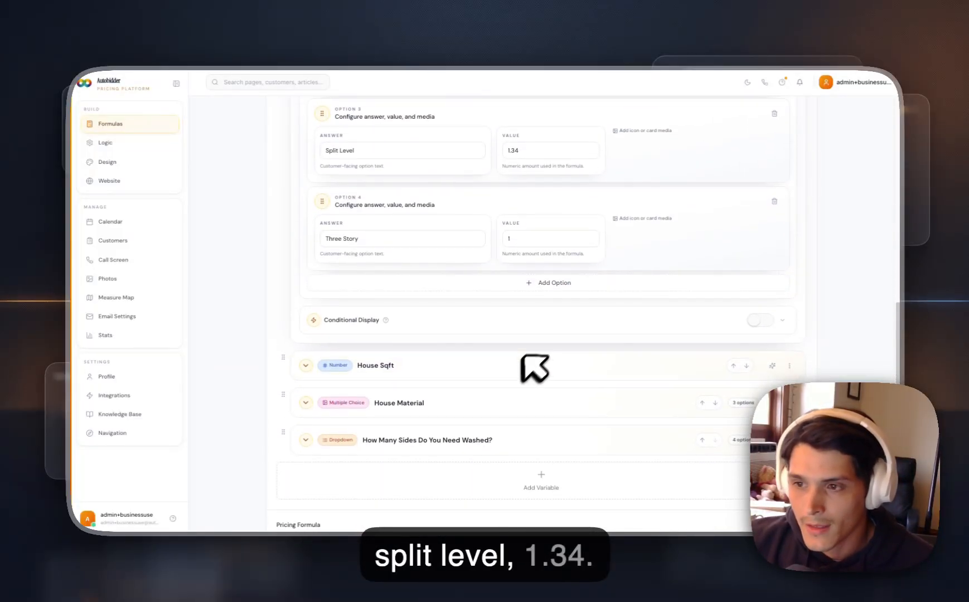
scroll(531, 233, up, 8)
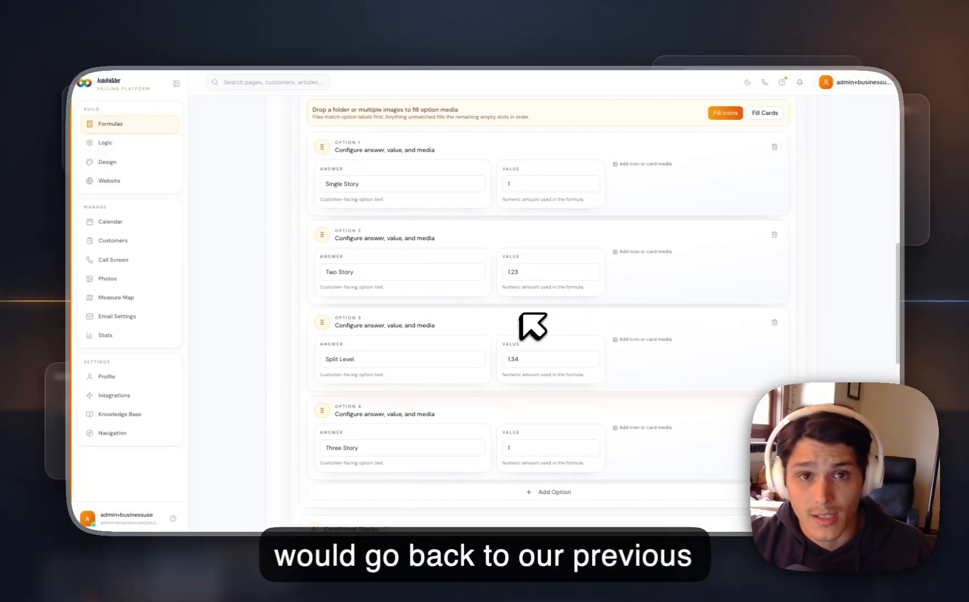
scroll(521, 321, down, 3)
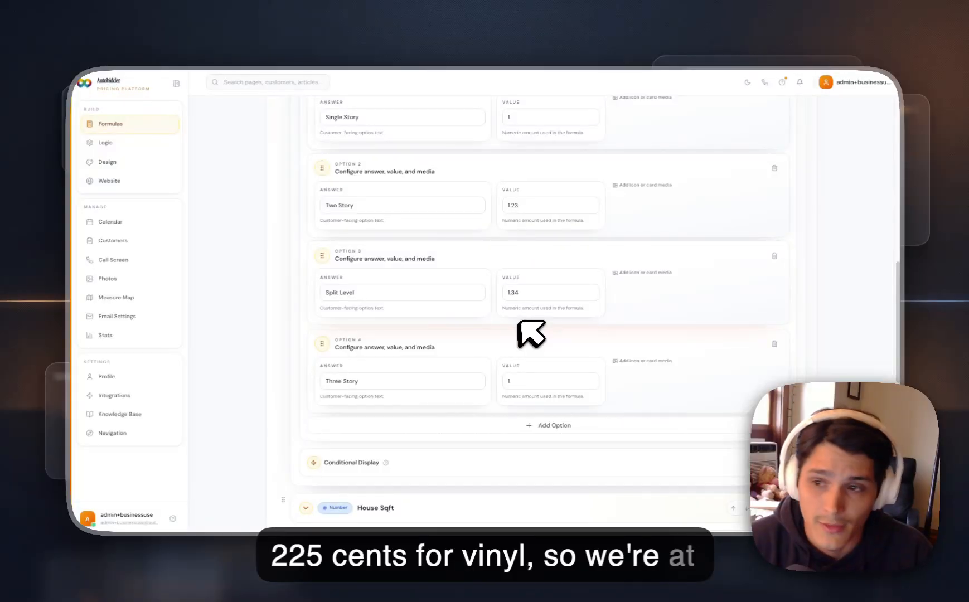
double_click(511, 205)
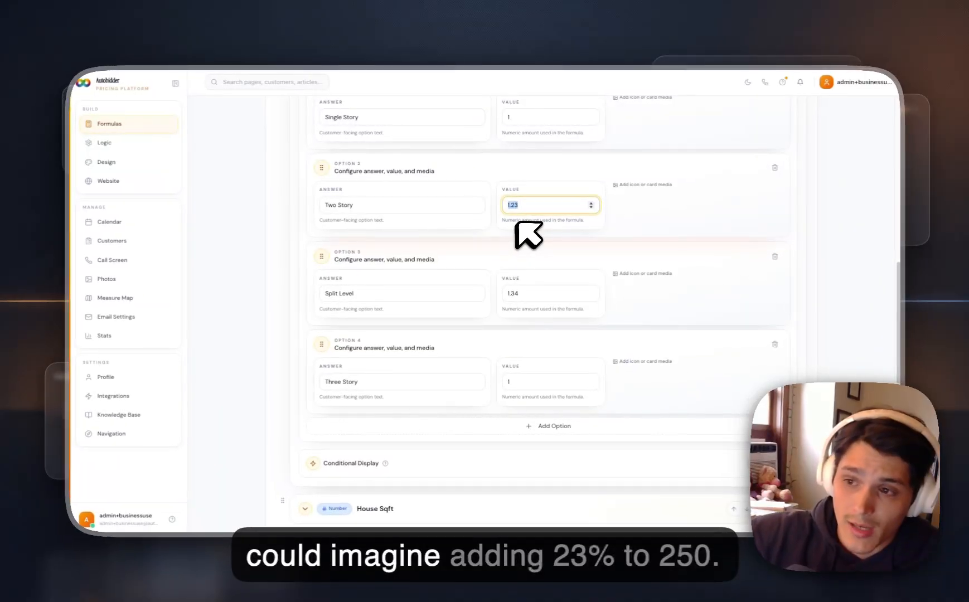
scroll(524, 246, down, 1)
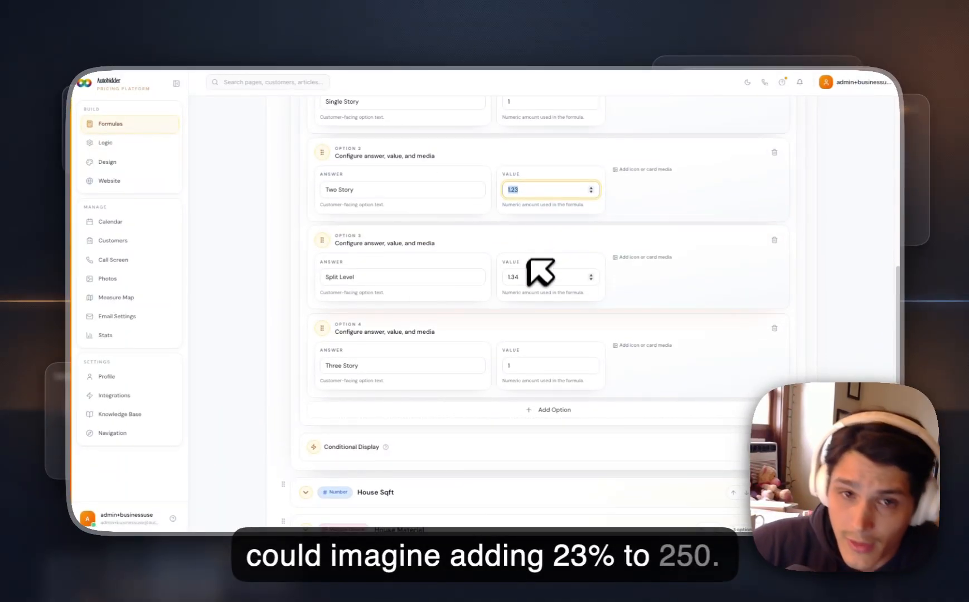
scroll(518, 281, down, 3)
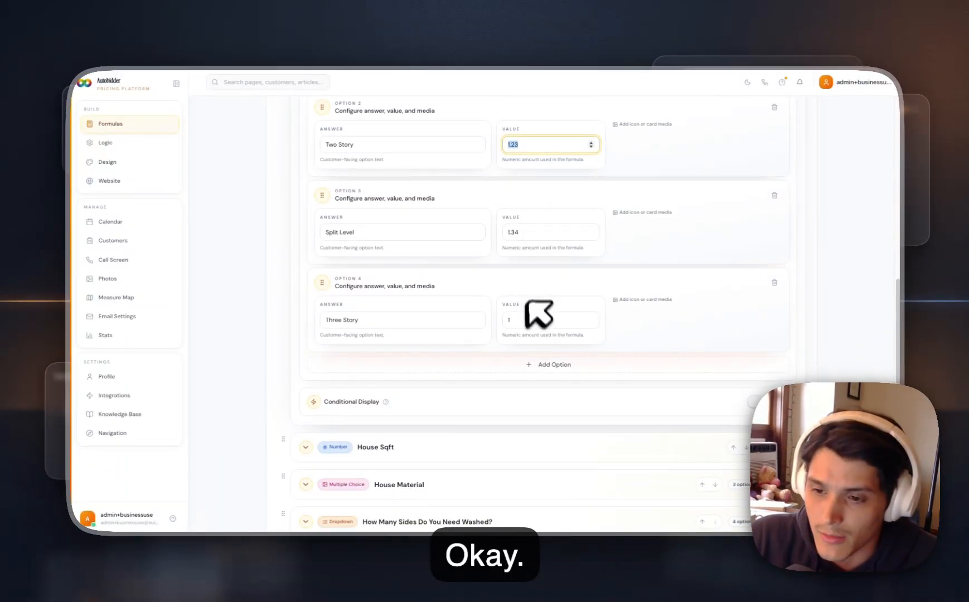
Open the "How Many Sides Do You Need Washed?" variable and examine its answer options and their values.
scroll(538, 314, down, 4)
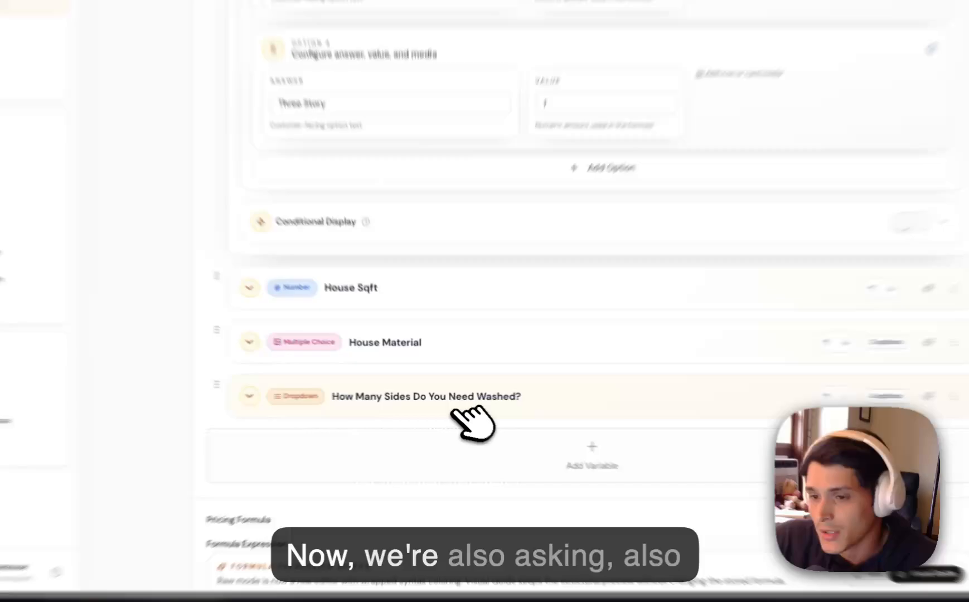
click(465, 397)
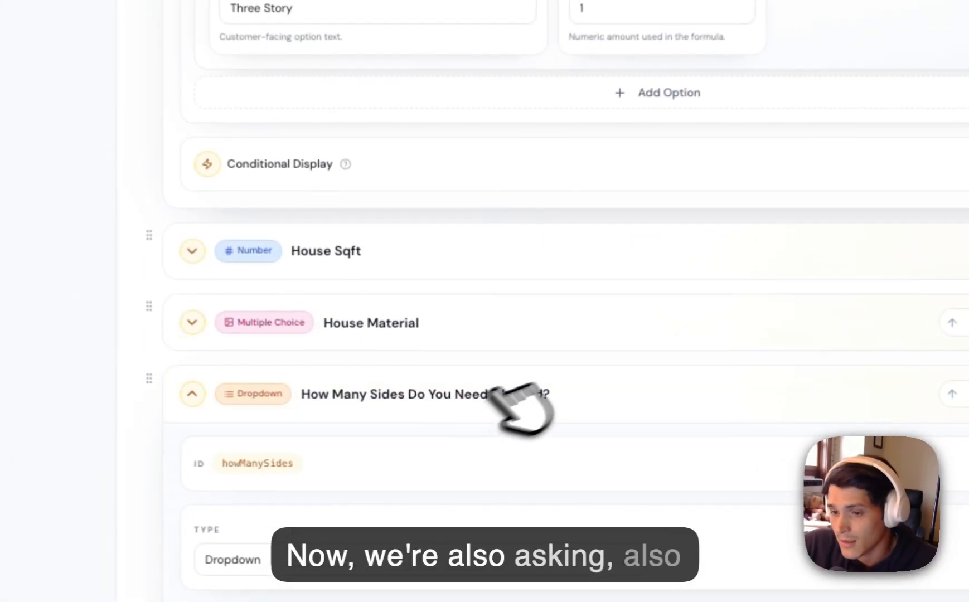
scroll(576, 331, down, 10)
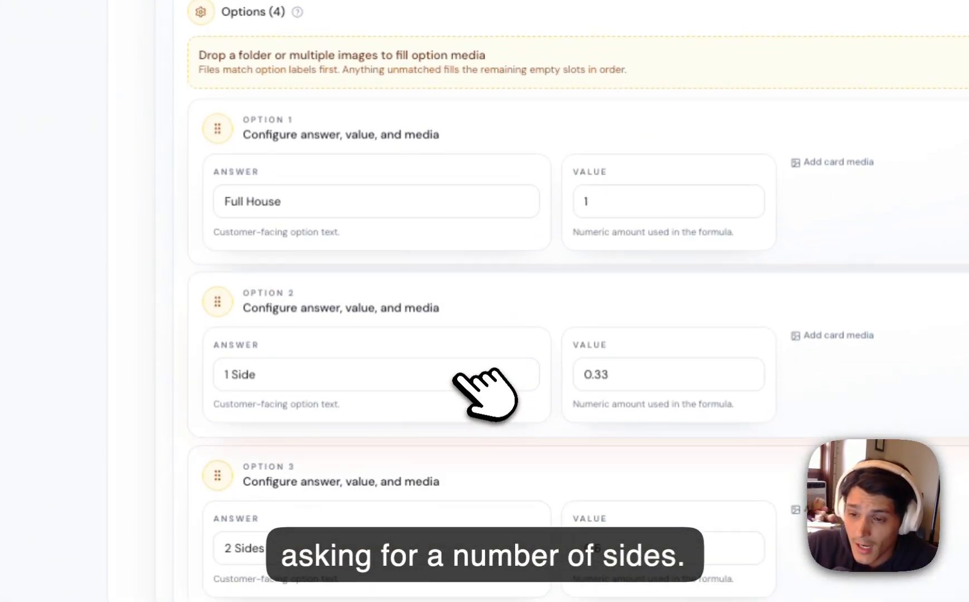
Collapse the "How Many Sides Do You Need Washed?" variable and delete it from the calculator.
scroll(468, 372, up, 10)
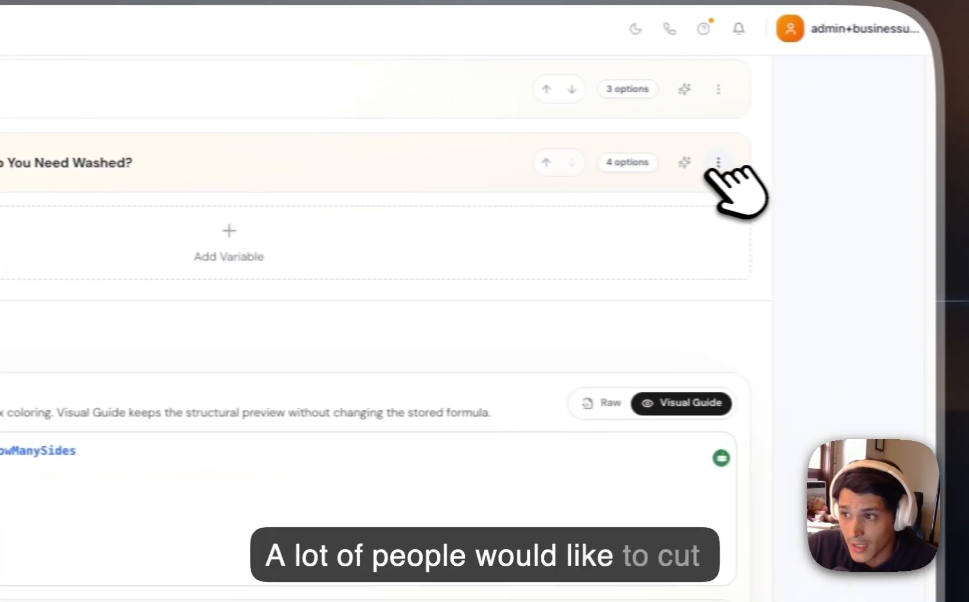
click(938, 172)
click(619, 259)
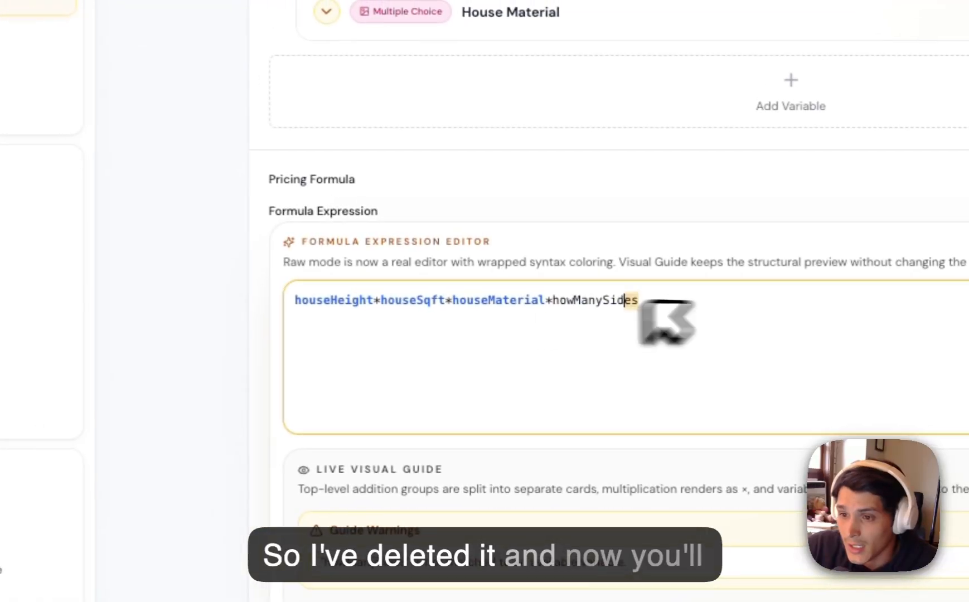
Inspect the howManySides term in the formula expression and read the guide warning about it.
drag(447, 266, 351, 264)
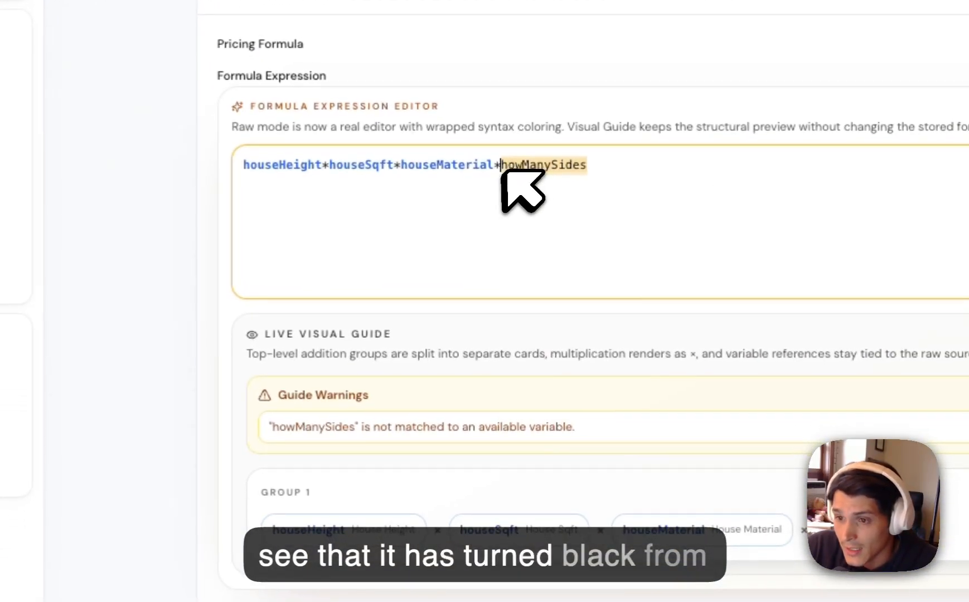
scroll(357, 394, down, 1)
drag(278, 390, 609, 421)
click(614, 421)
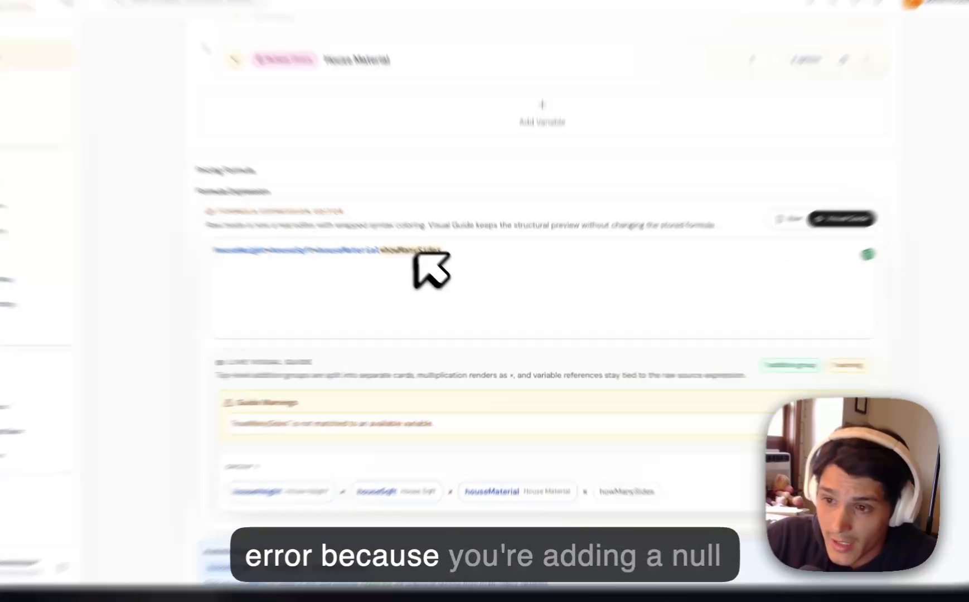
Cut the howManySides term and its multiplication sign so the formula expression reads houseHeight*houseSqft*houseMaterial.
double_click(444, 276)
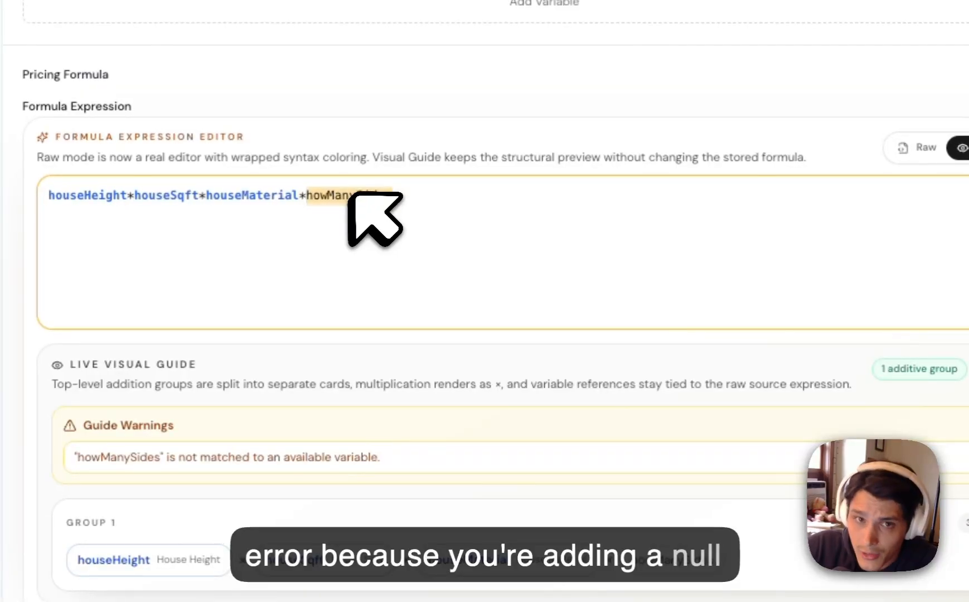
key(alt+shift+Left)
key(alt+shift+Left)
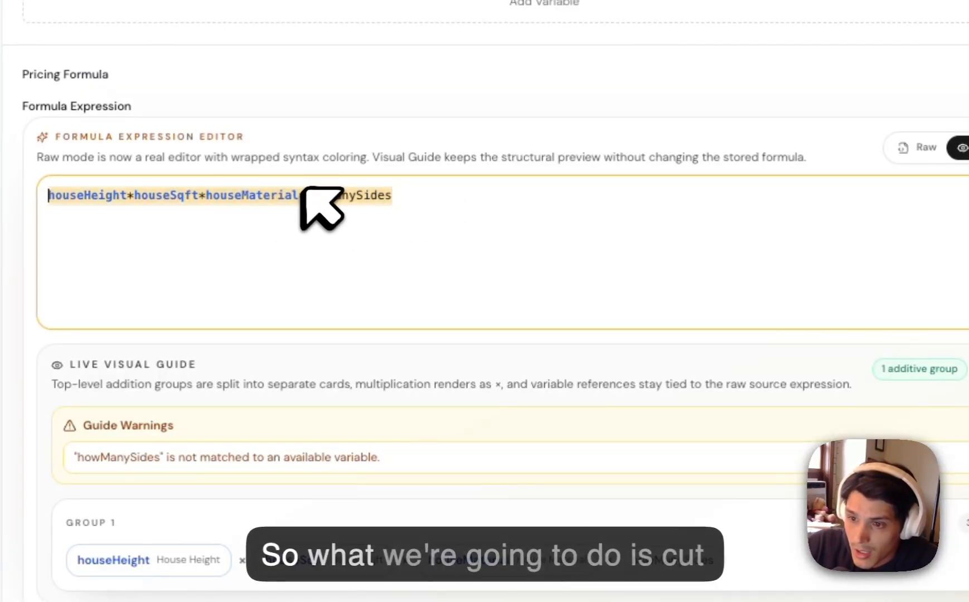
key(super+x)
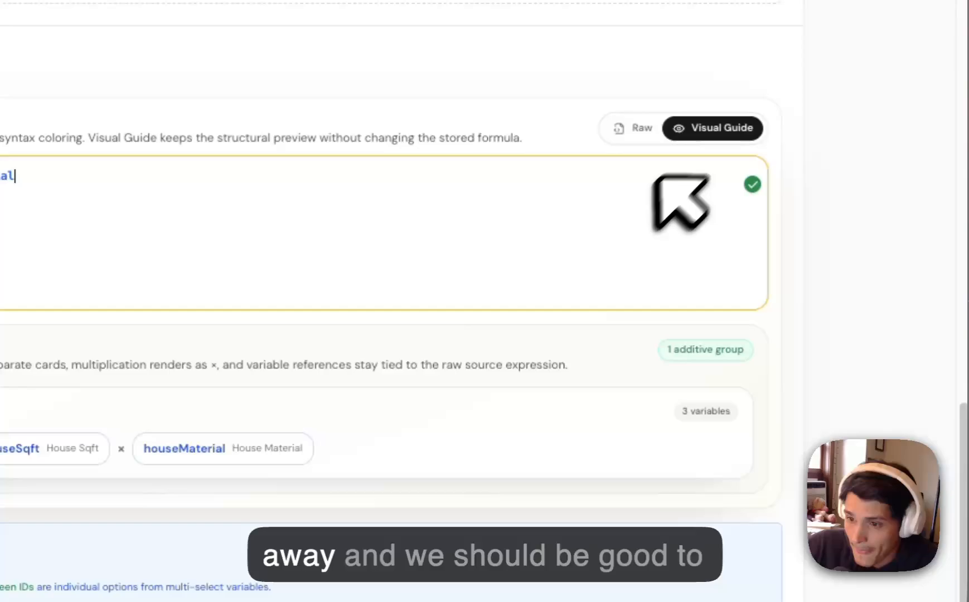
Set the default minimum price to $349 and save the House Wash calculator.
scroll(635, 239, down, 3)
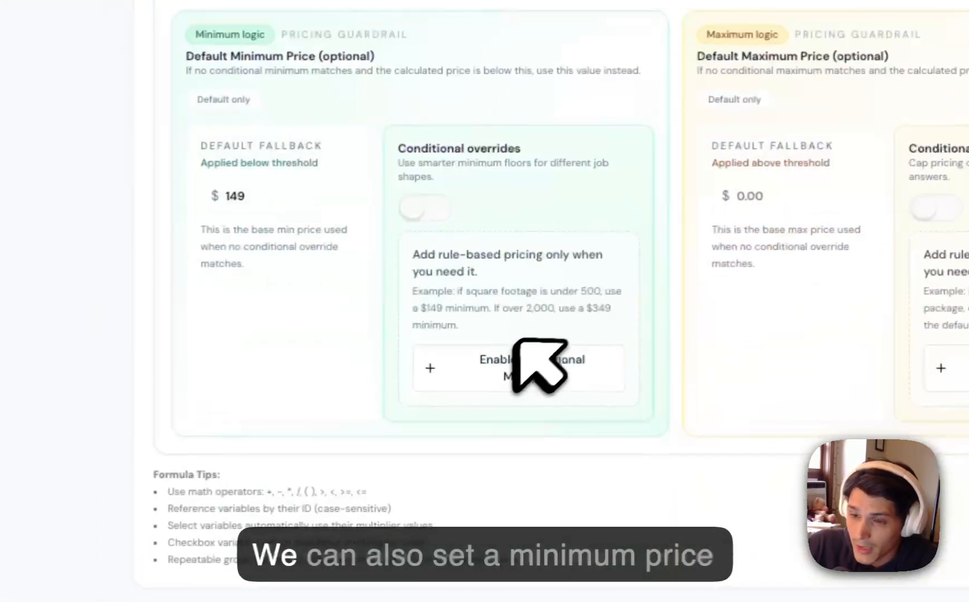
click(226, 195)
drag(518, 276, 362, 271)
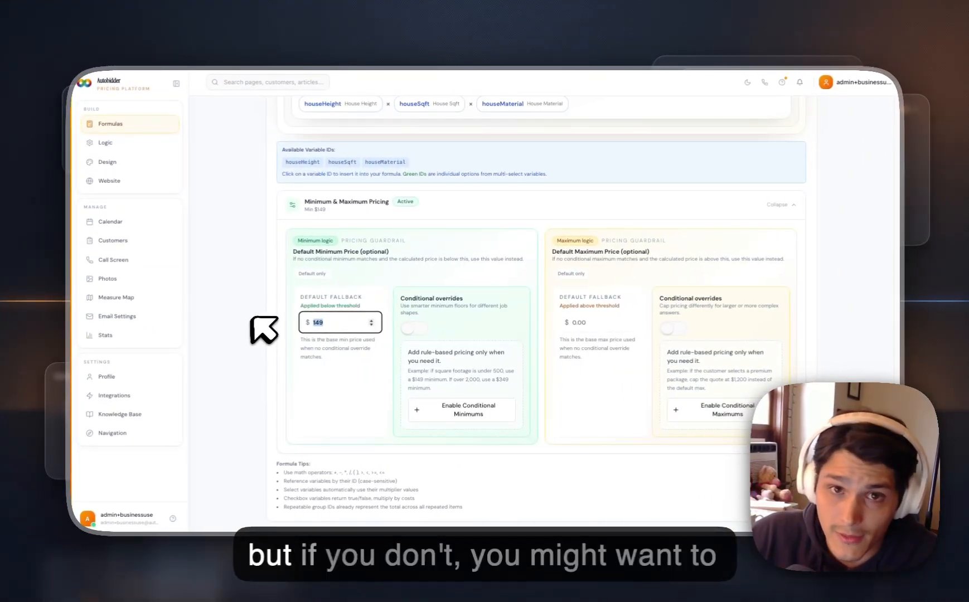
text(3)
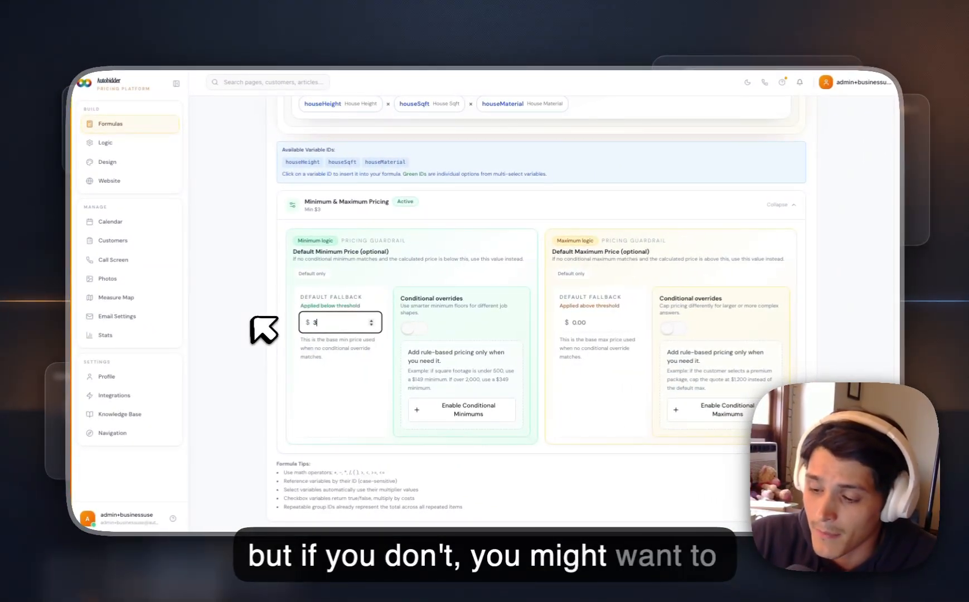
text(5)
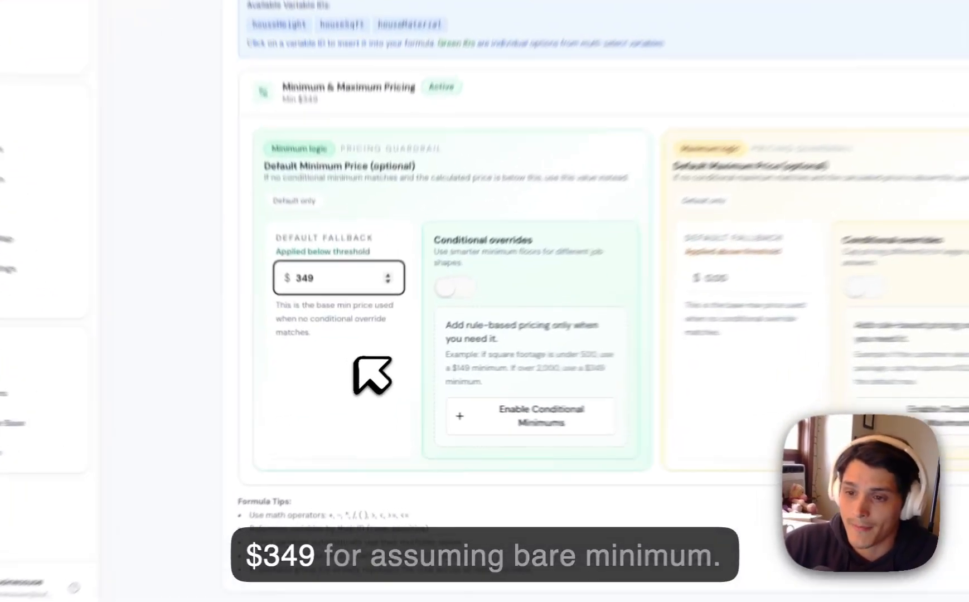
click(359, 371)
scroll(544, 301, up, 20)
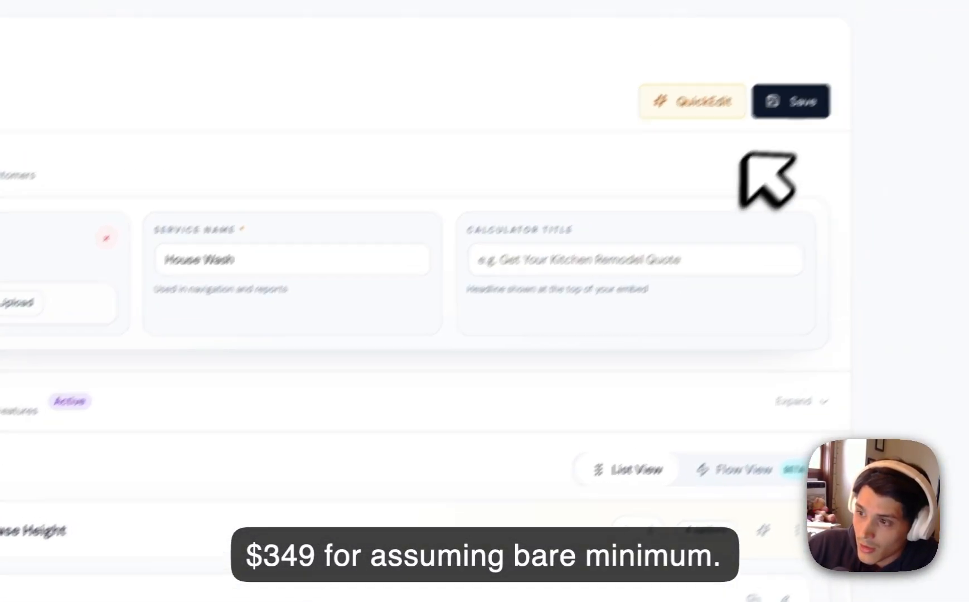
click(678, 189)
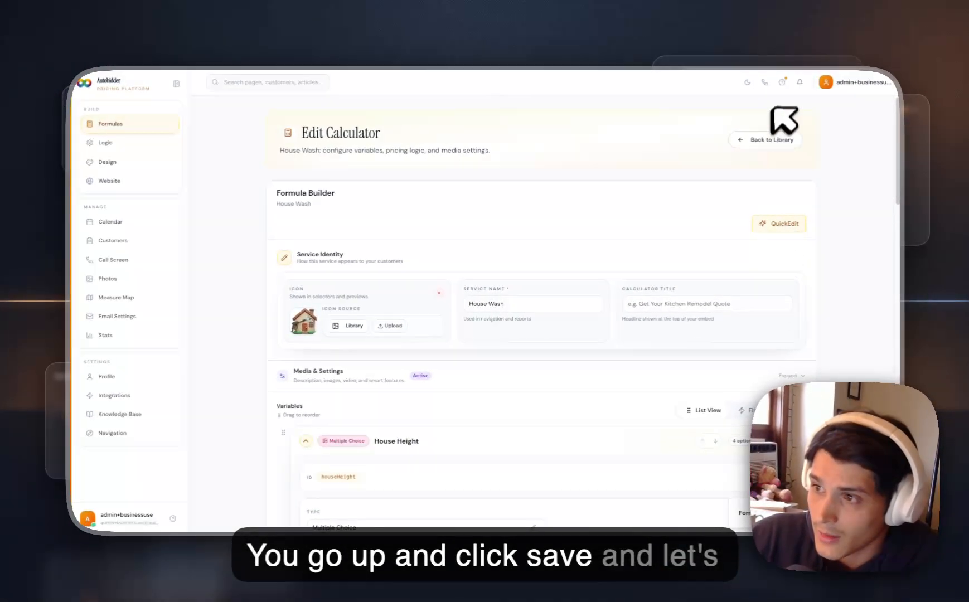
Open the Call Screen, choose House Wash as the service to quote and continue to its configuration.
click(764, 82)
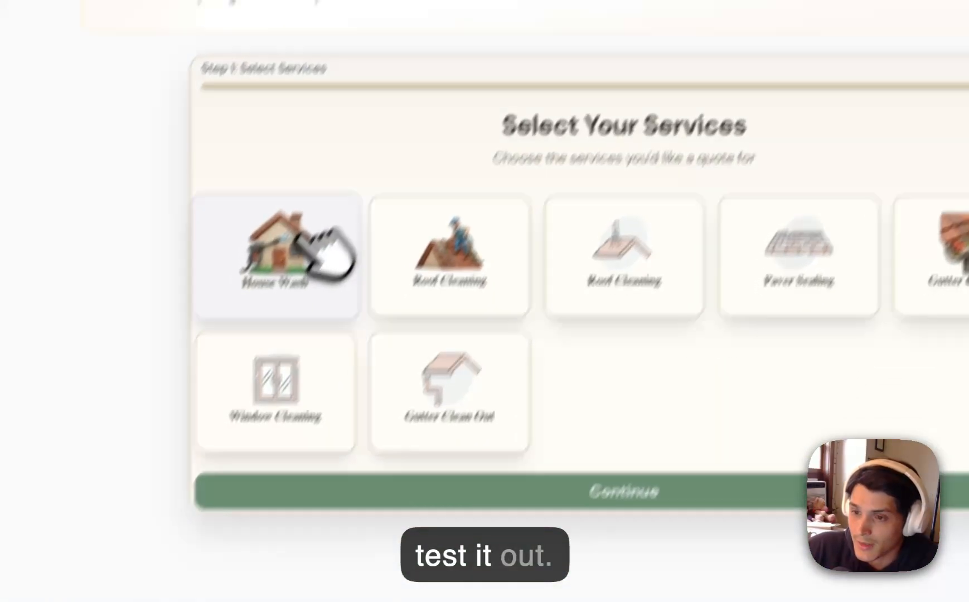
click(273, 318)
click(575, 493)
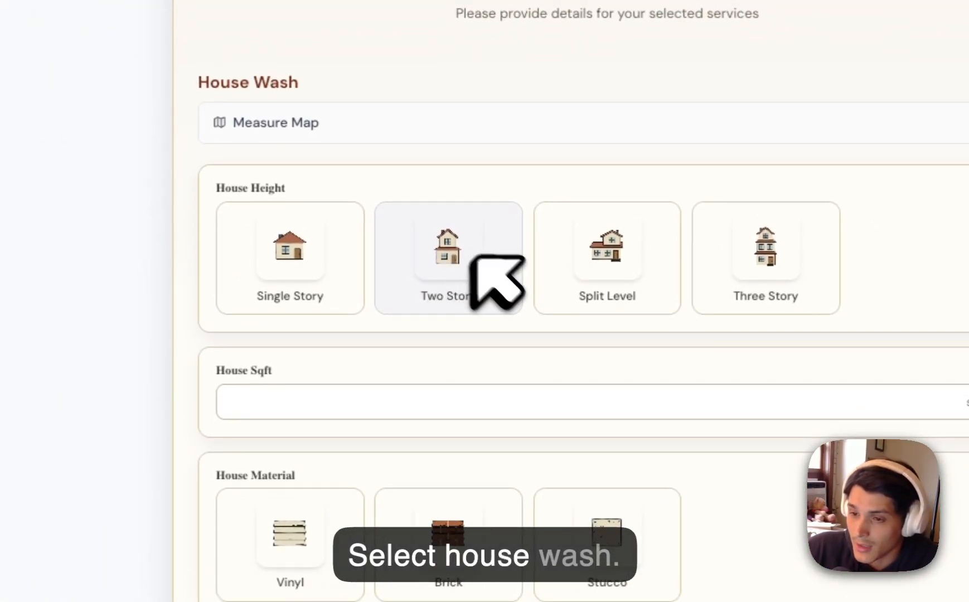
Configure the test quote with a Two Story house height, 1000 sqft and Vinyl as the house material.
scroll(473, 257, down, 3)
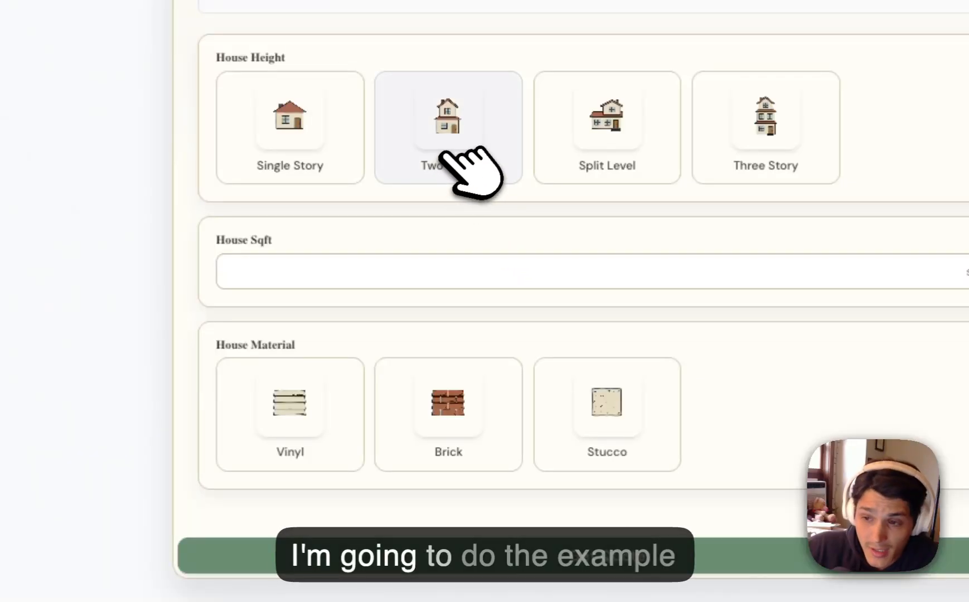
click(449, 130)
click(371, 269)
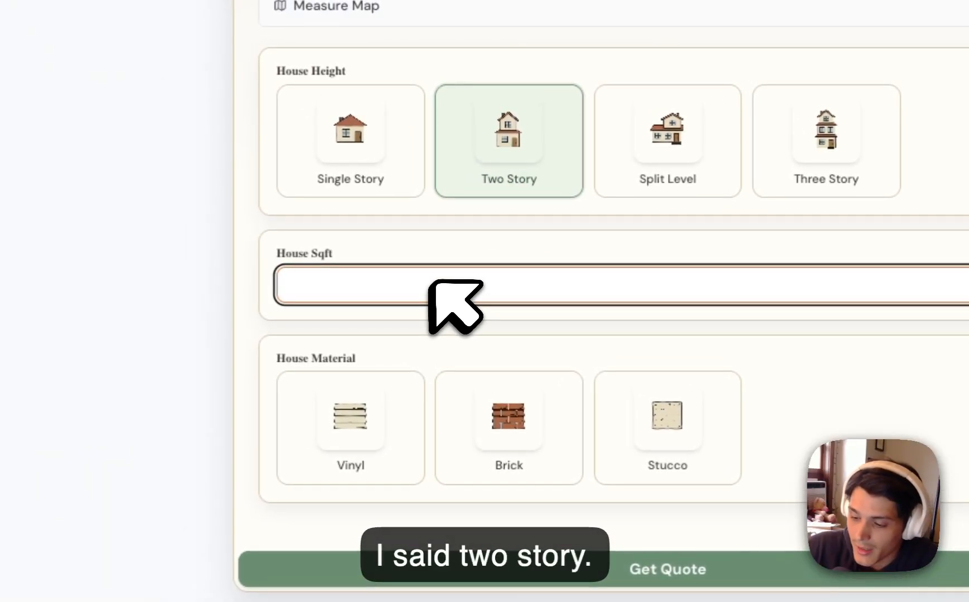
text(1000)
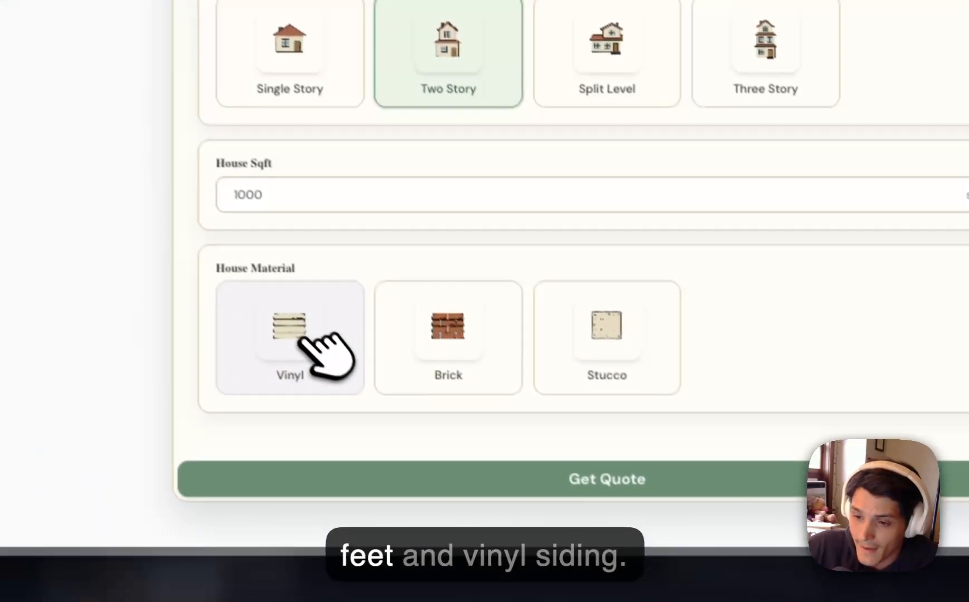
click(385, 443)
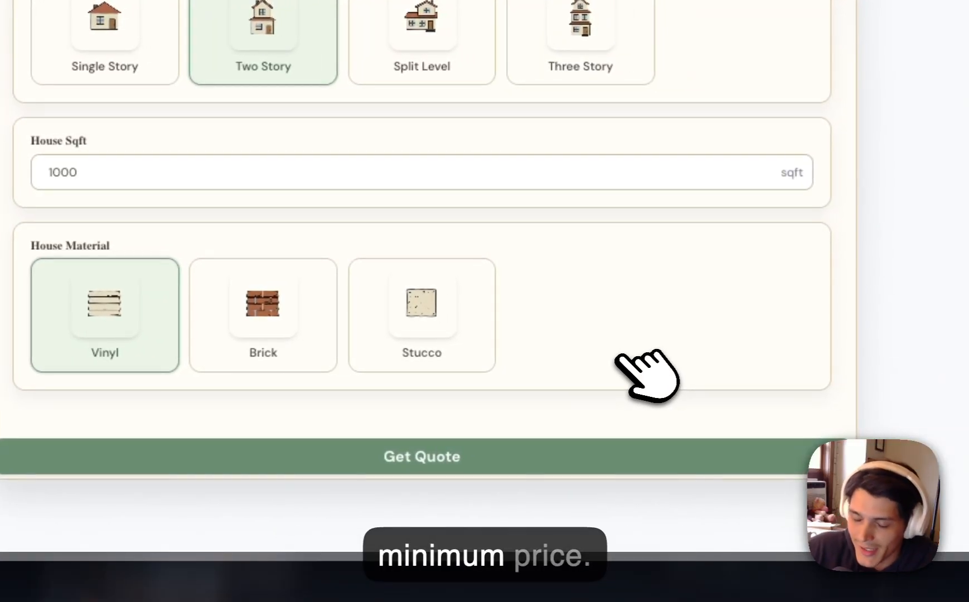
Request the quote with the lead step skipped and review the resulting House Wash price.
click(602, 454)
click(316, 91)
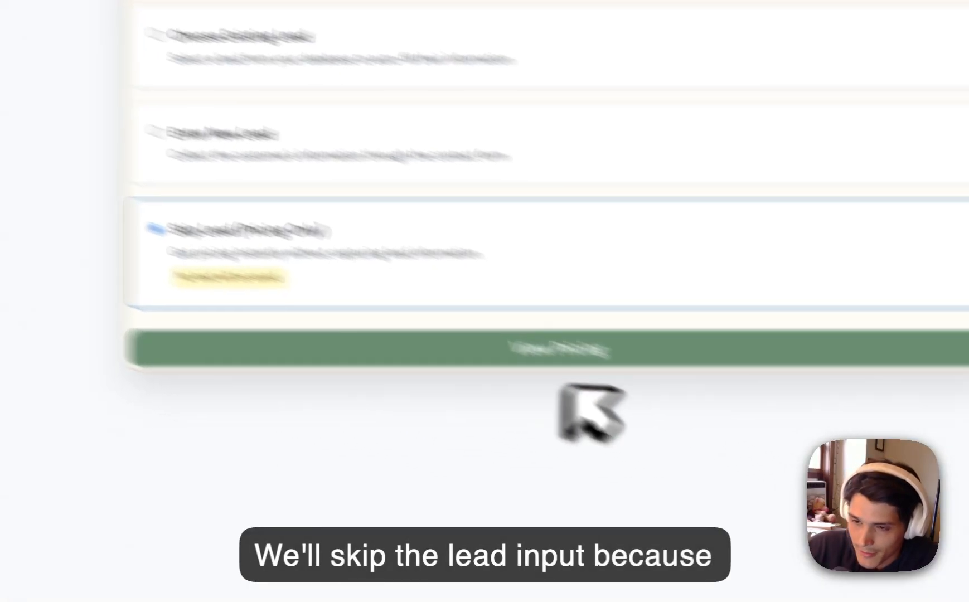
click(560, 349)
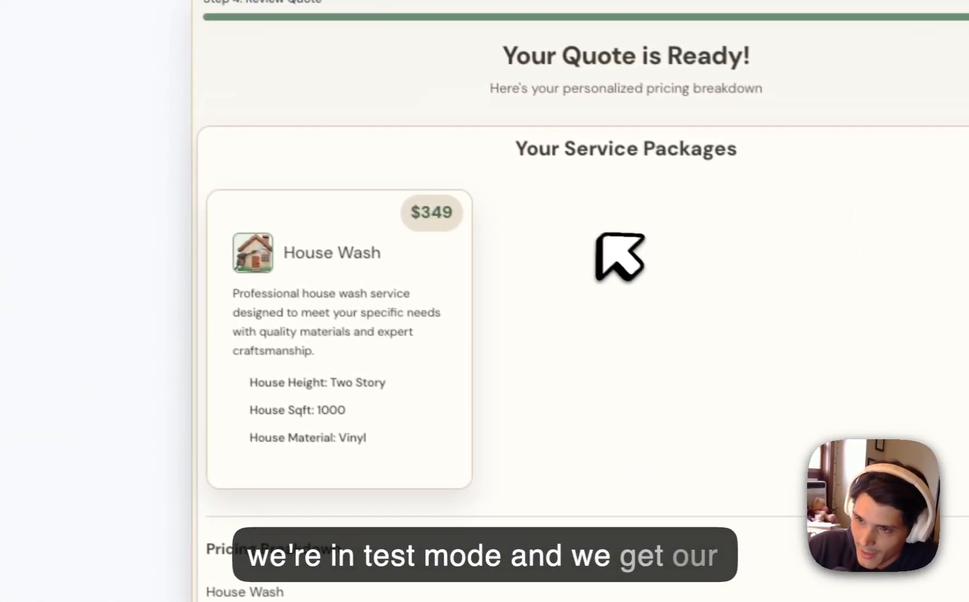
scroll(622, 265, down, 5)
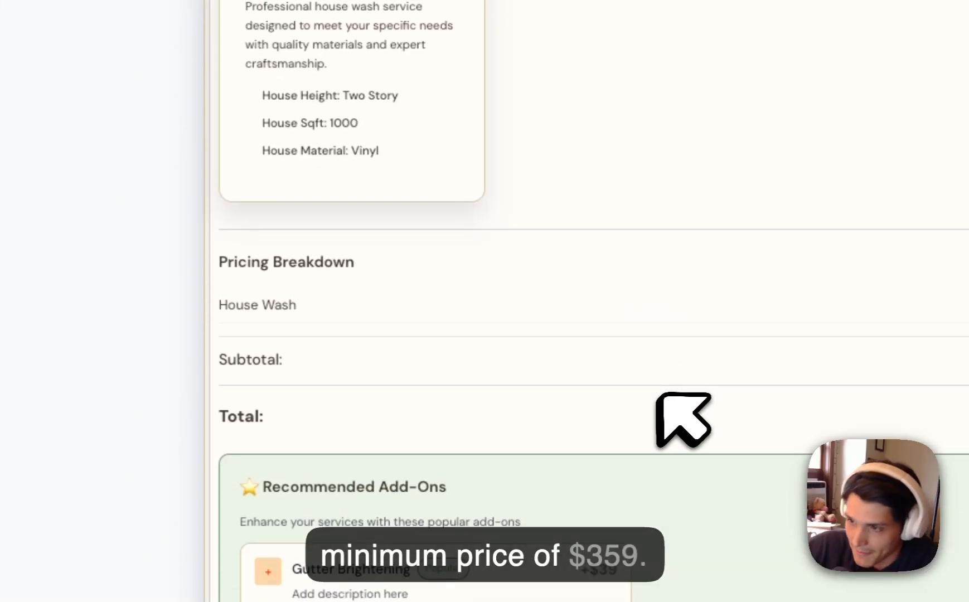
Switch to the setup guide and read the steps of the "Create your first calculator" section.
click(220, 178)
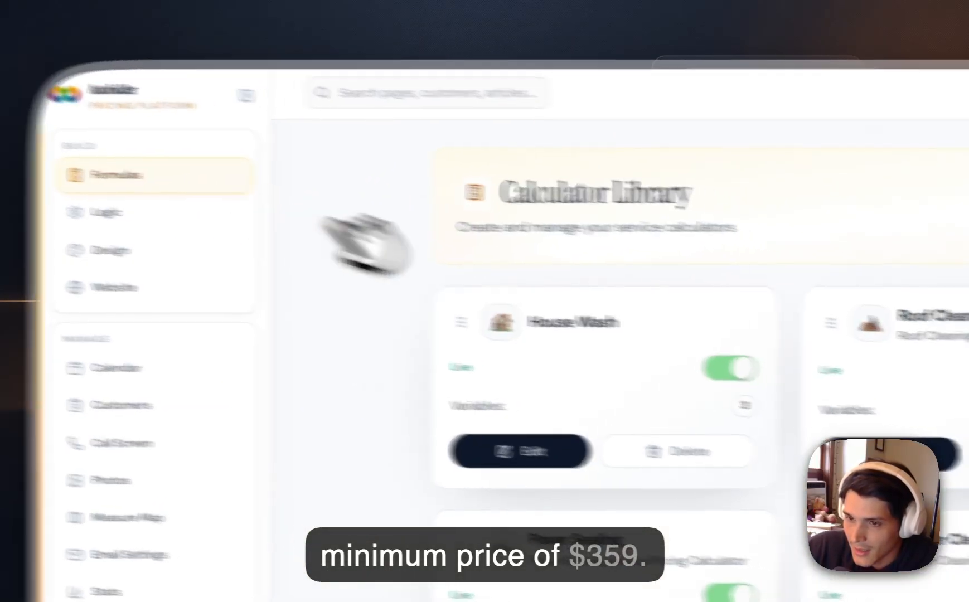
click(529, 451)
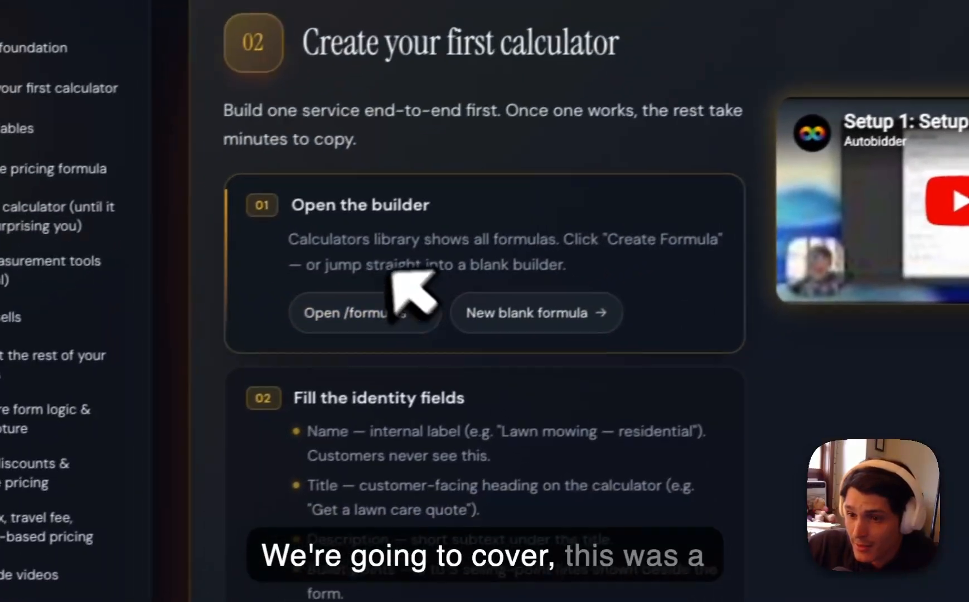
scroll(391, 272, down, 2)
drag(342, 290, 554, 408)
click(544, 433)
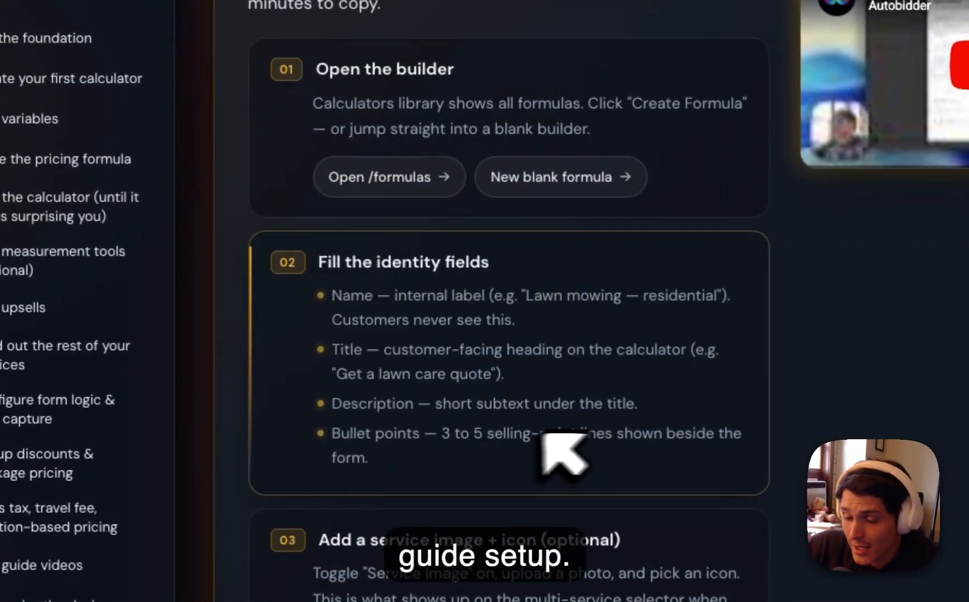
scroll(390, 301, down, 1)
scroll(460, 381, down, 3)
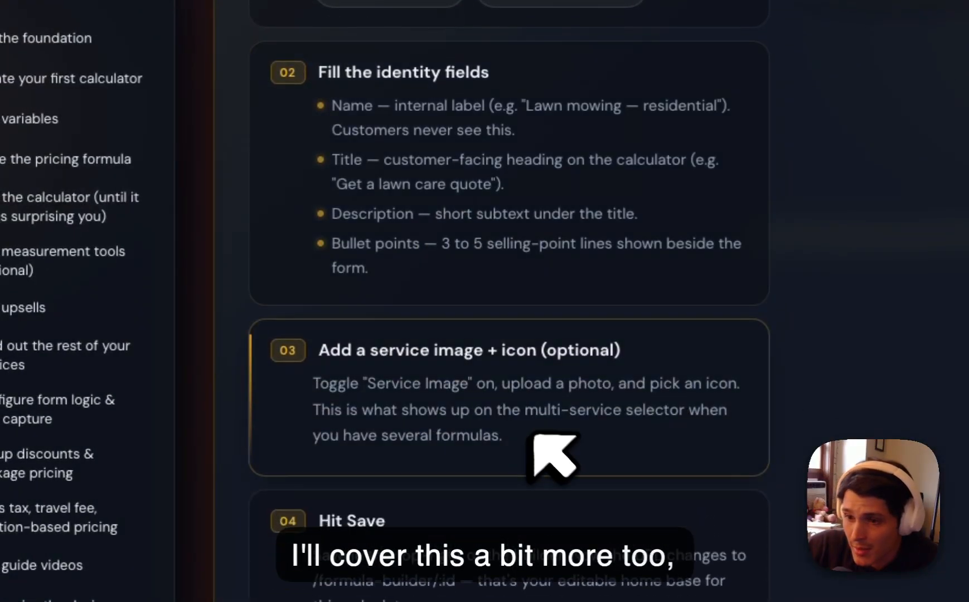
Read the guide's steps on adding an optional service image and icon and on saving the calculator.
drag(290, 341, 567, 445)
click(549, 436)
scroll(586, 432, down, 1)
scroll(689, 401, down, 4)
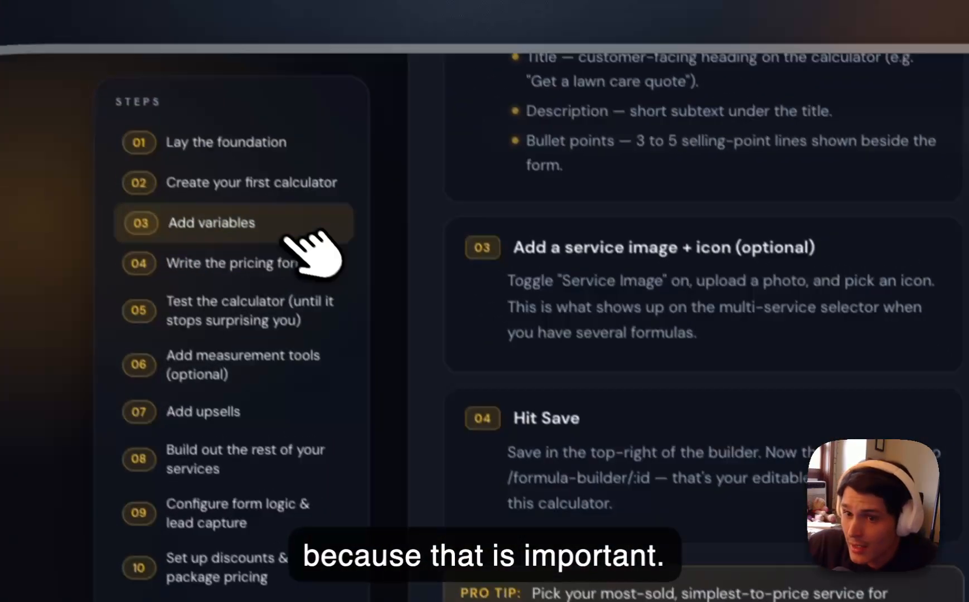
Open the guide's "Add variables" and "Write the pricing formula" sections and look over their instructions.
click(285, 237)
drag(484, 189, 652, 249)
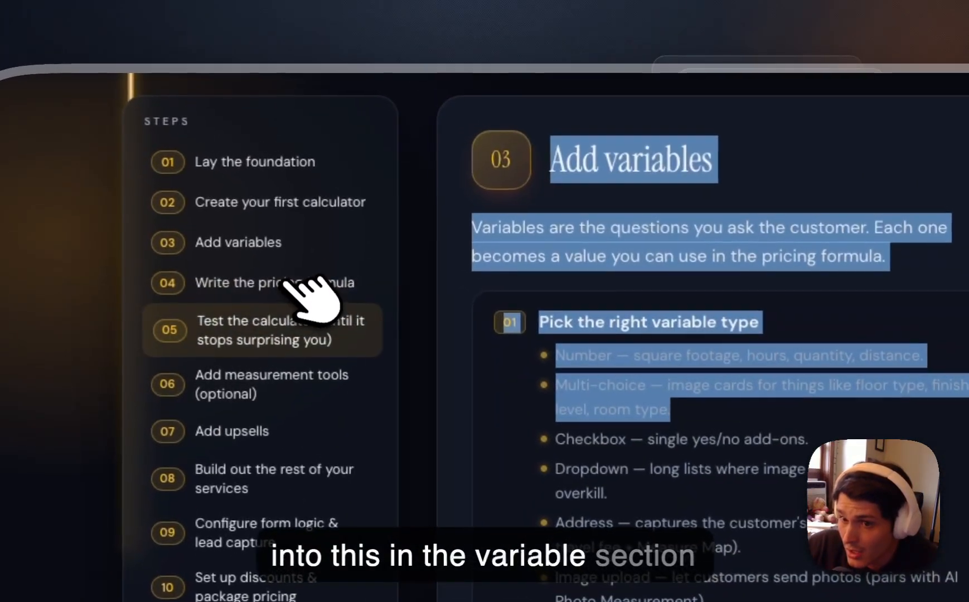
click(267, 280)
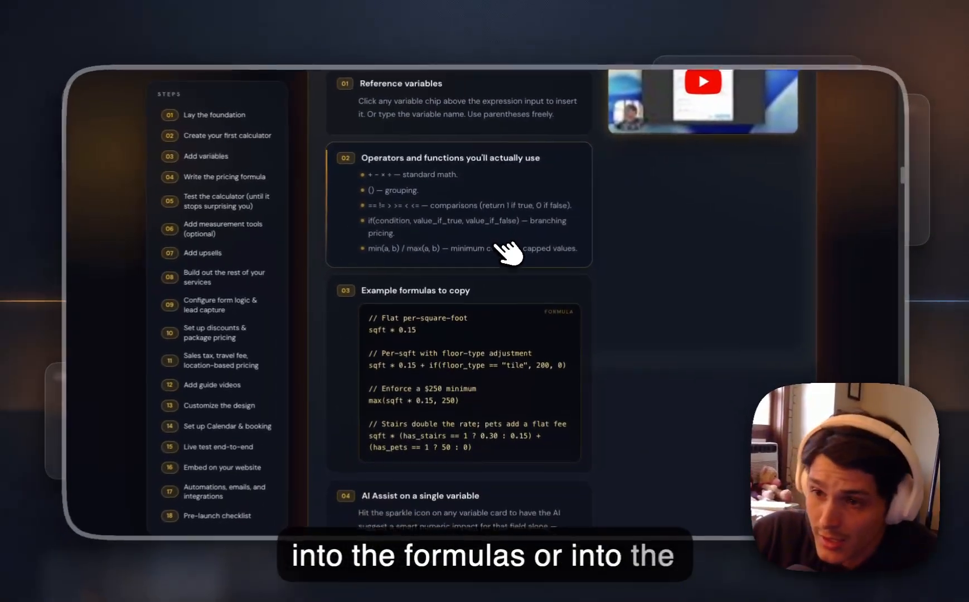
scroll(531, 320, up, 4)
scroll(497, 247, down, 1)
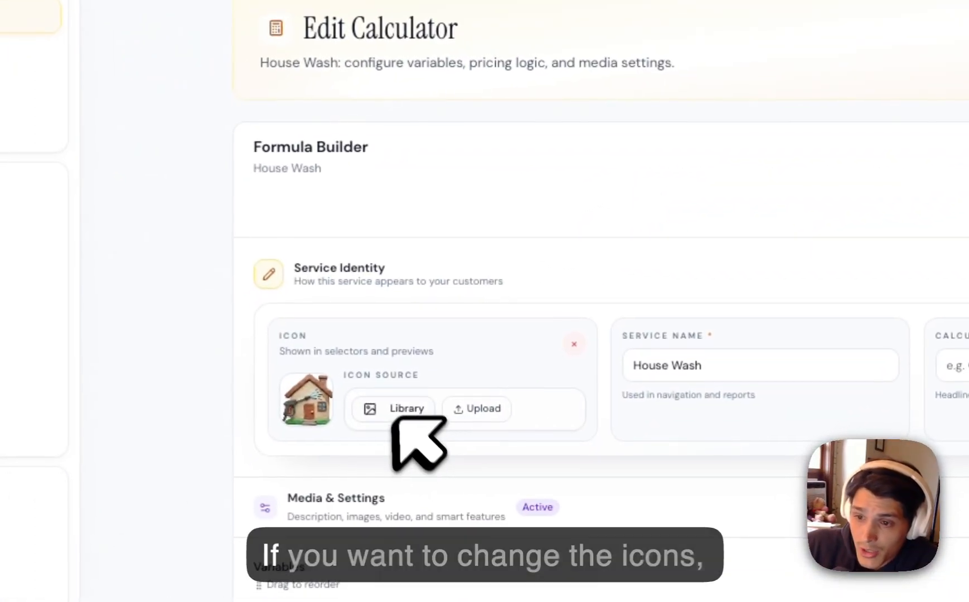
Browse the icon library for the House Wash service icon and close it.
click(393, 415)
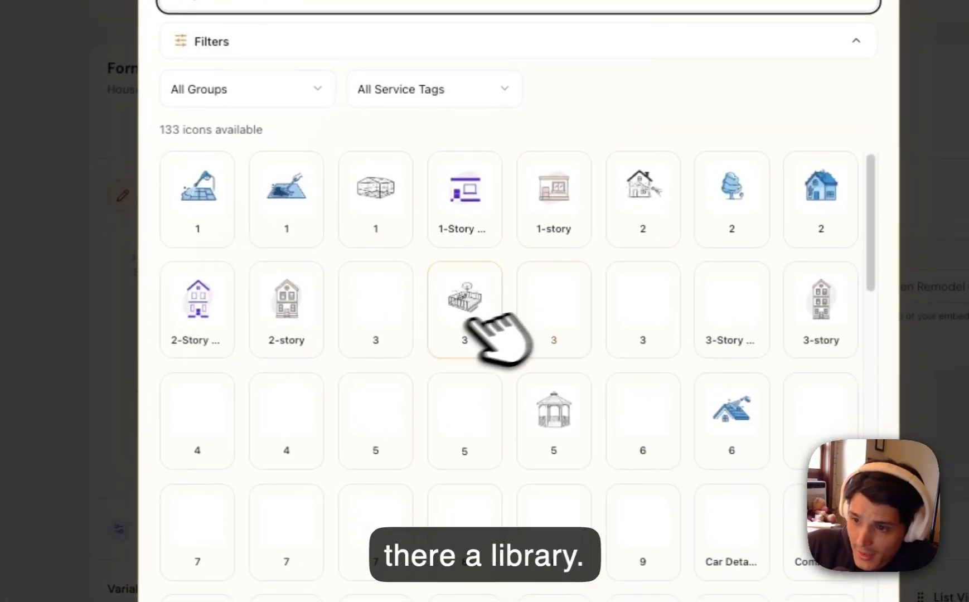
scroll(699, 488, down, 1)
scroll(519, 315, down, 10)
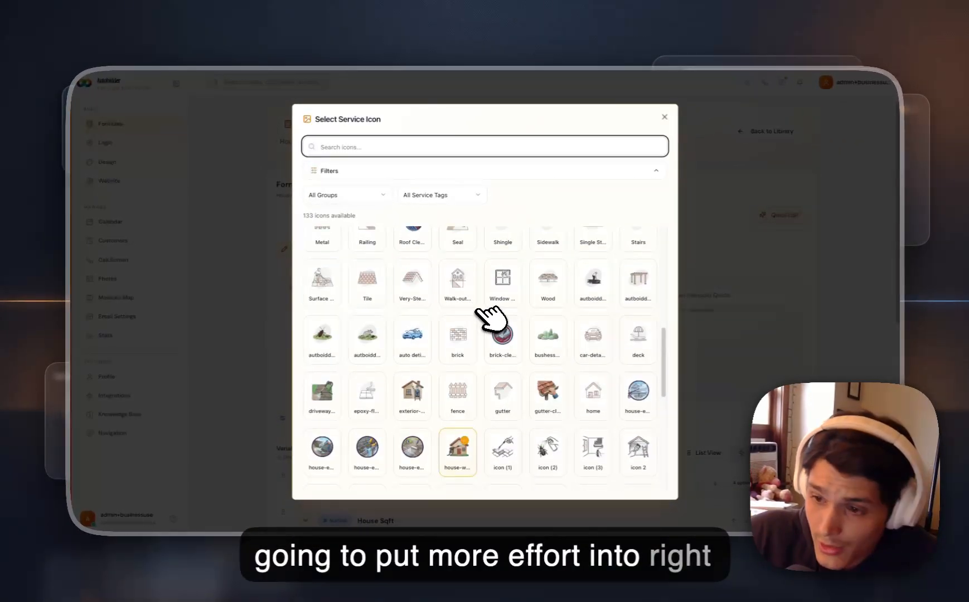
scroll(485, 312, down, 5)
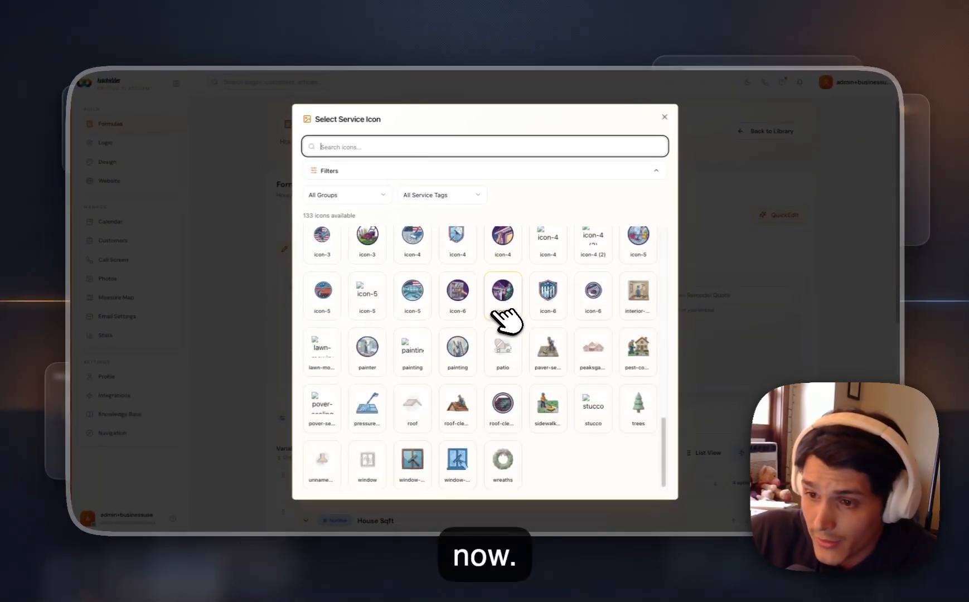
scroll(524, 335, up, 3)
scroll(558, 365, down, 3)
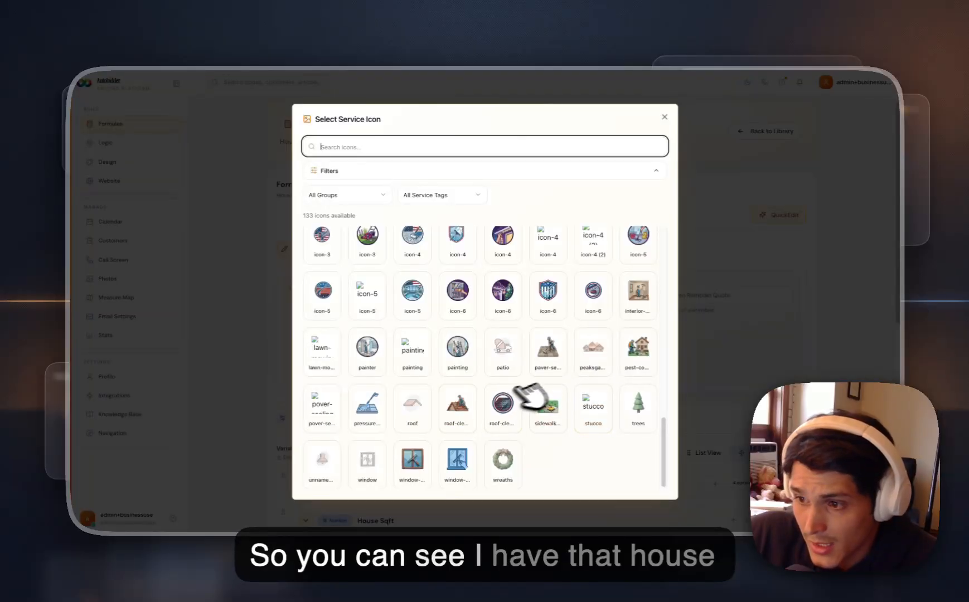
scroll(557, 363, up, 15)
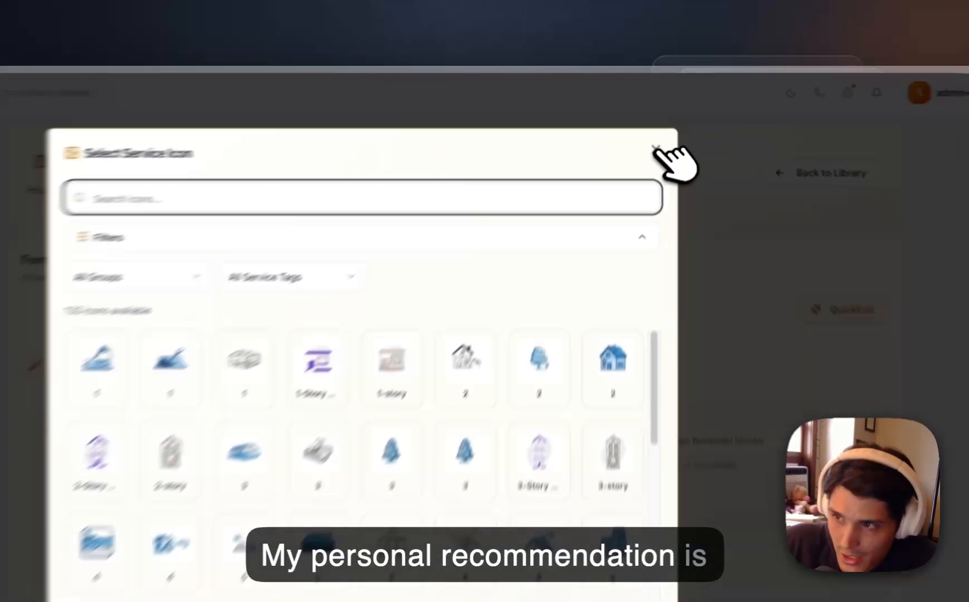
click(664, 116)
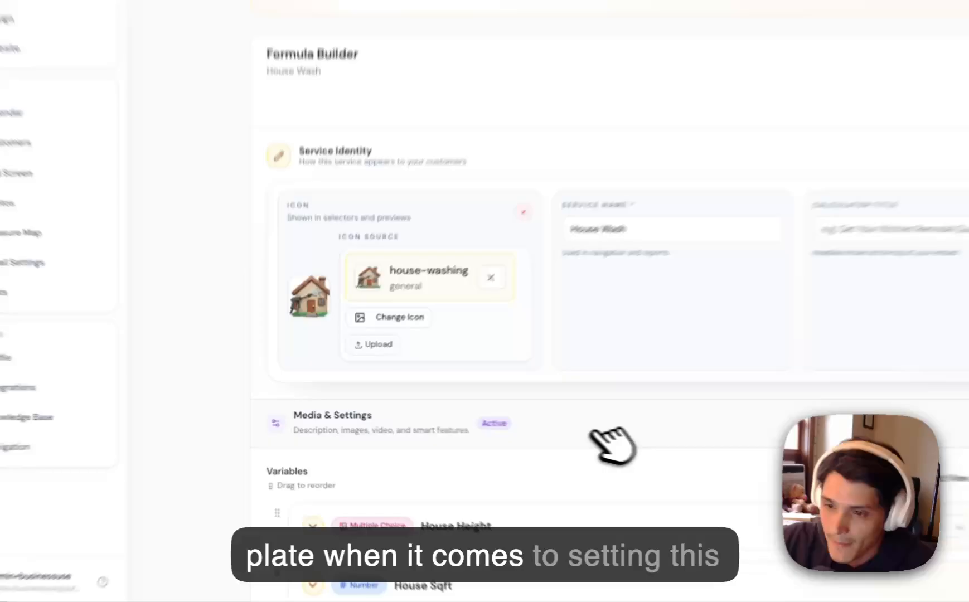
Expand the Media & Settings section and go through its description, highlights and guide video URL fields.
click(486, 419)
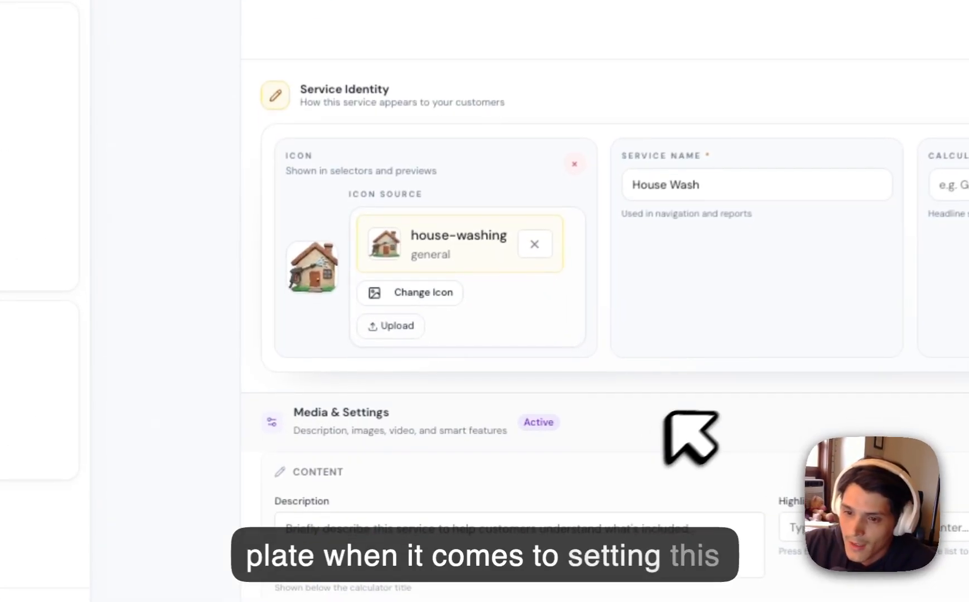
scroll(484, 409, down, 3)
click(381, 295)
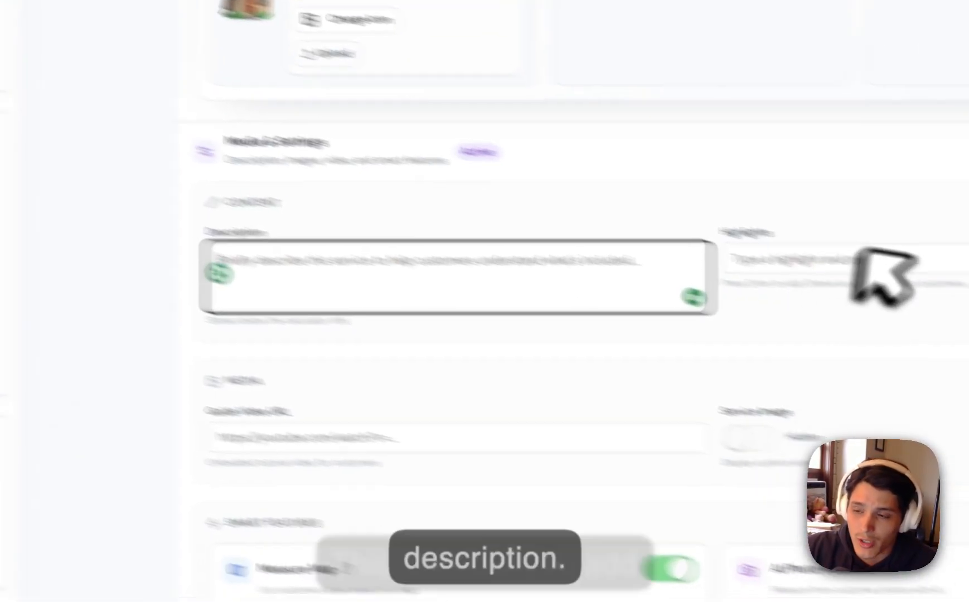
click(856, 258)
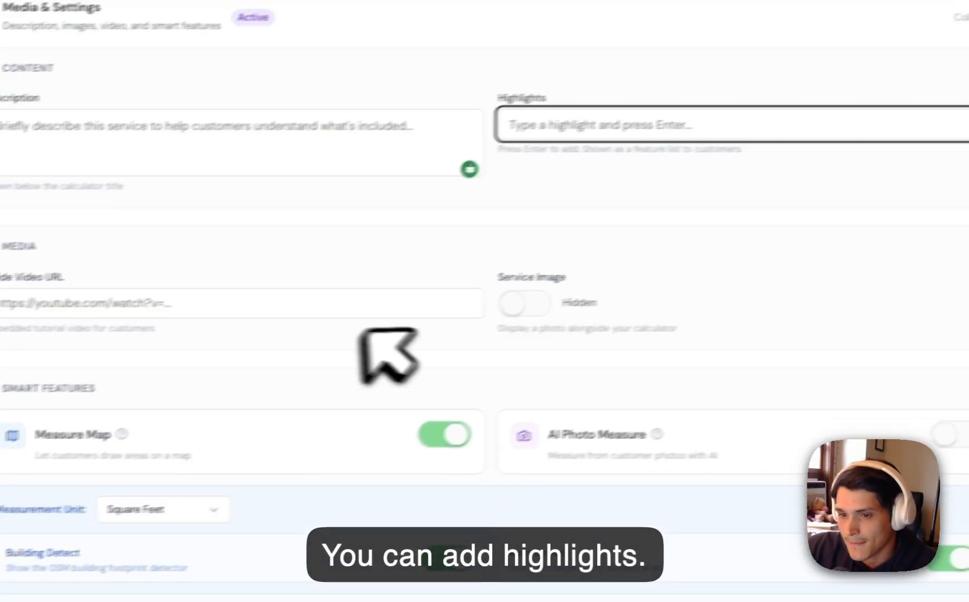
click(363, 307)
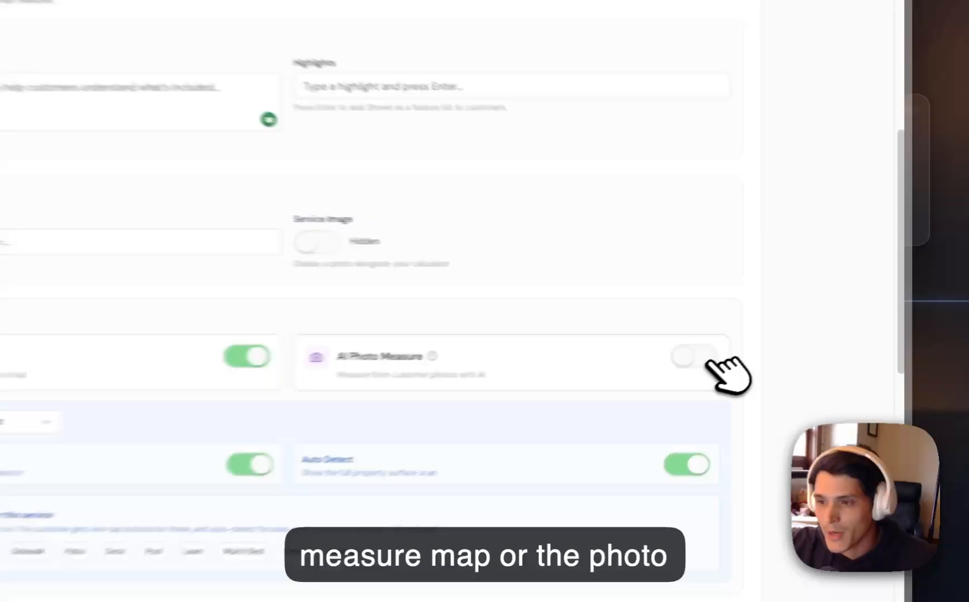
Turn on AI Photo Measure to view its options and turn it back off.
click(777, 331)
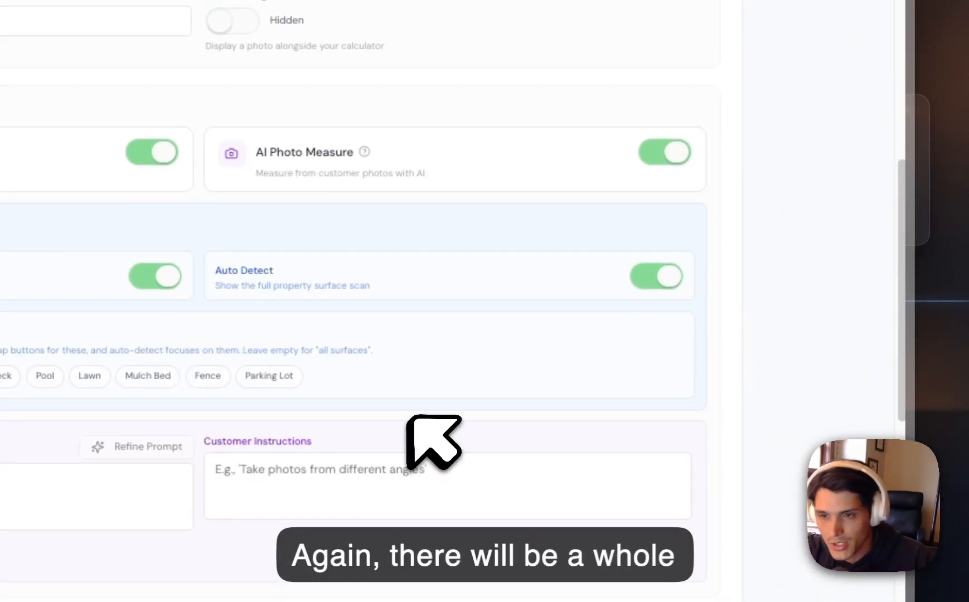
click(680, 154)
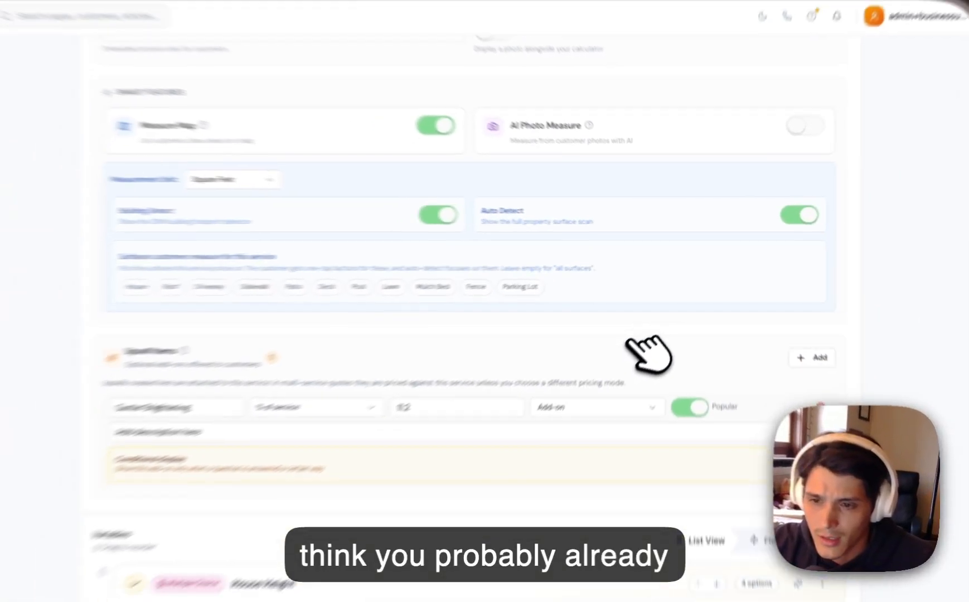
Review the upsell items, variables, pricing formula and minimum and maximum pricing, and return to the service identity.
scroll(649, 354, down, 3)
scroll(404, 208, up, 1)
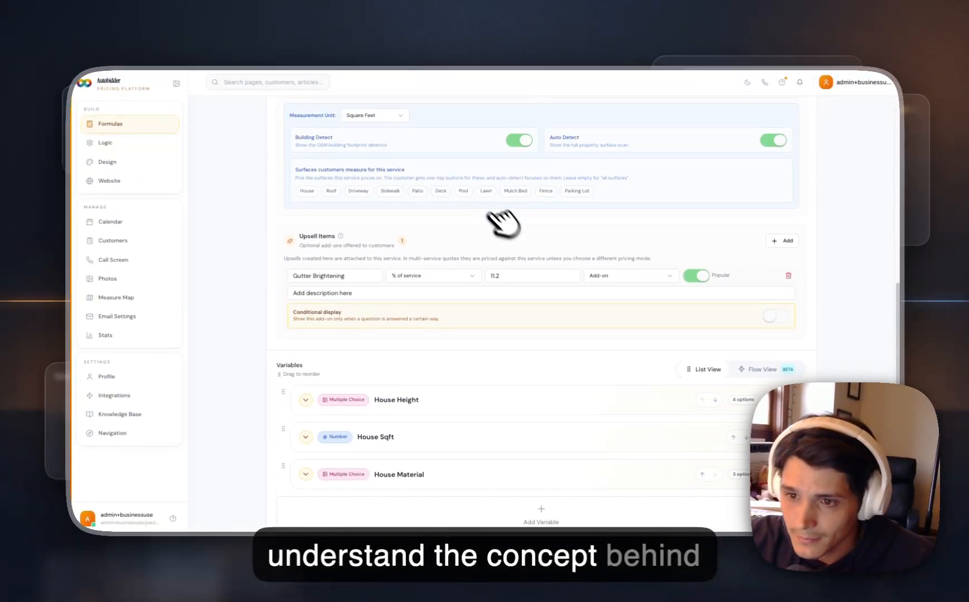
scroll(669, 268, down, 1)
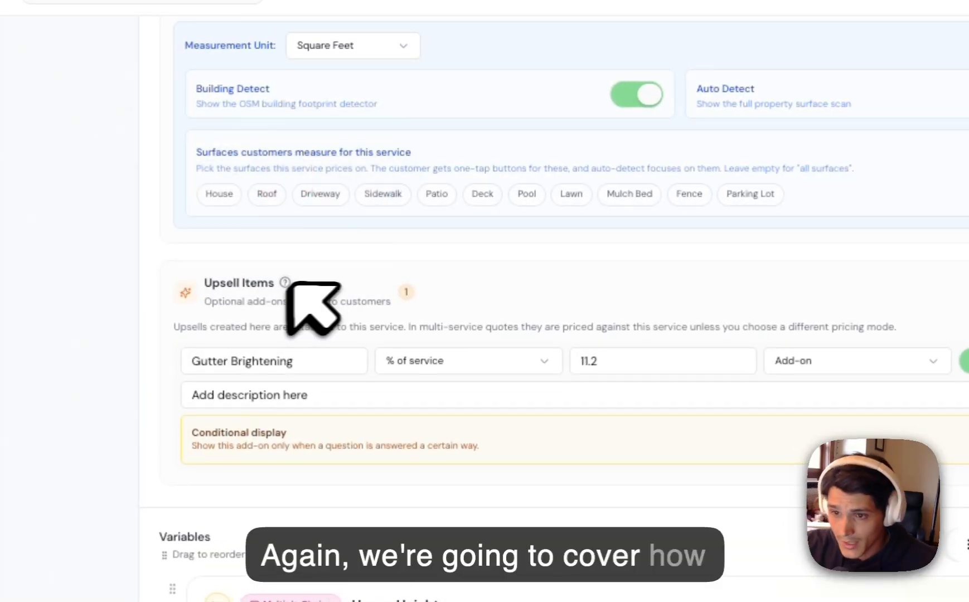
scroll(451, 314, down, 5)
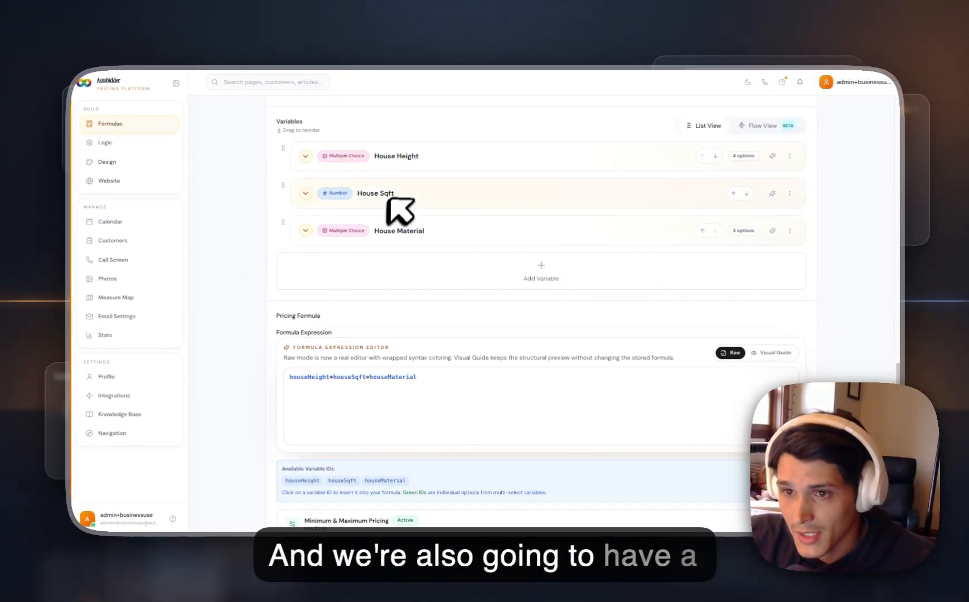
scroll(383, 255, down, 3)
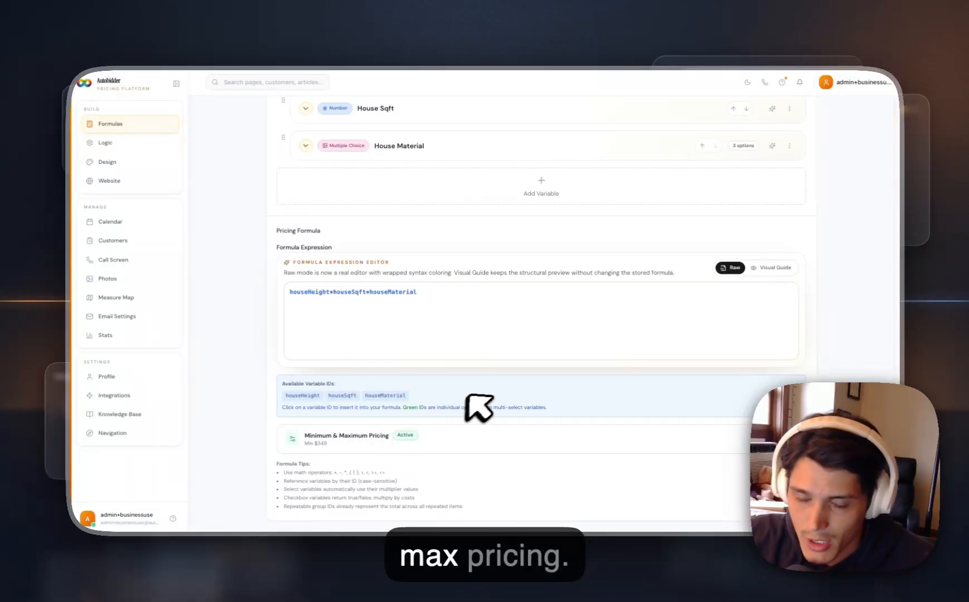
scroll(486, 397, up, 10)
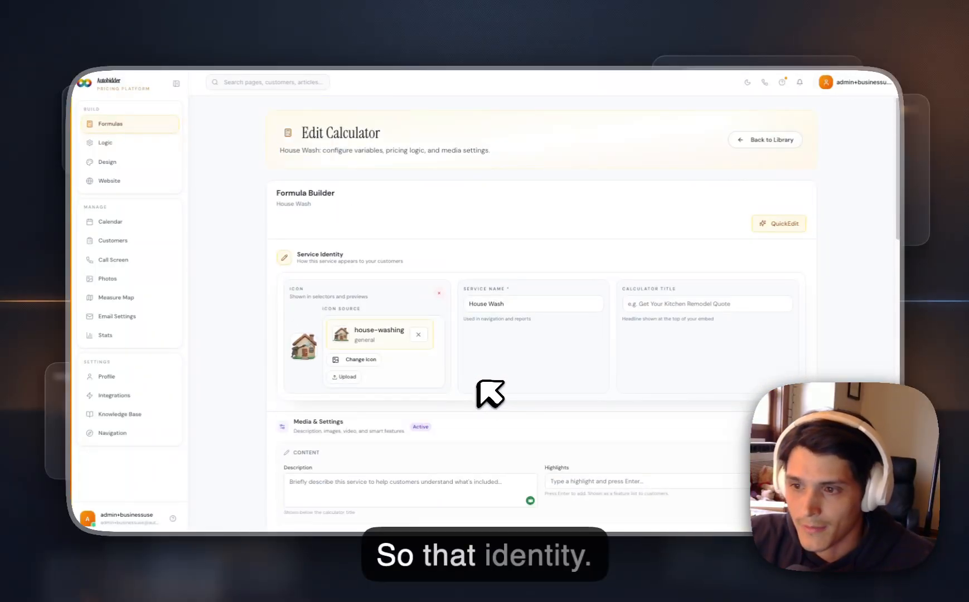